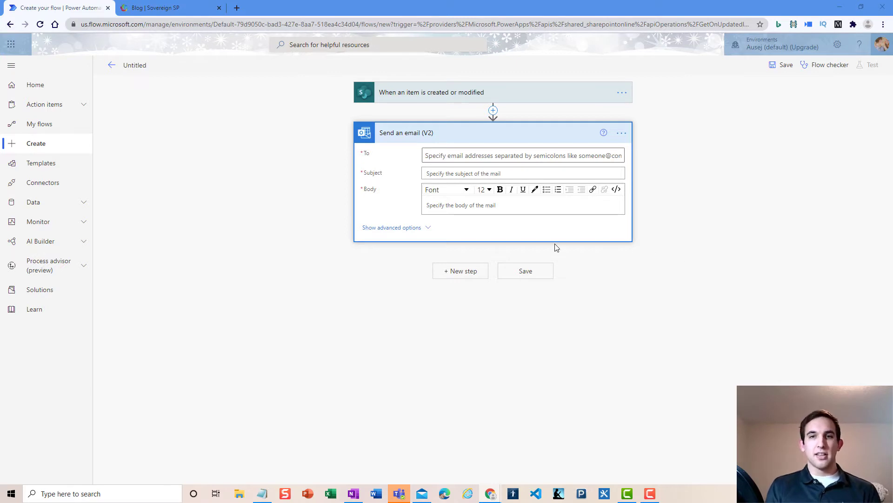
Step: Insert the Link to item dynamic content into the email body
{"action": "left_click", "coordinate": [447, 208]}
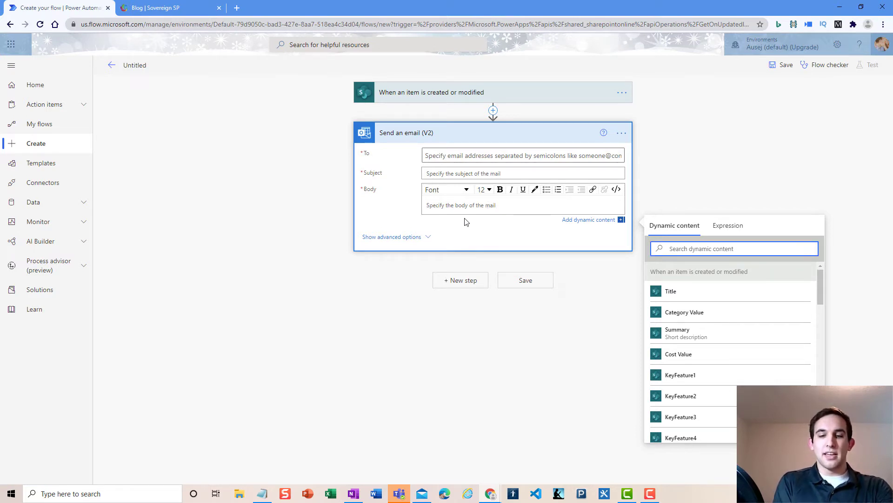
{"action": "type", "text": "link"}
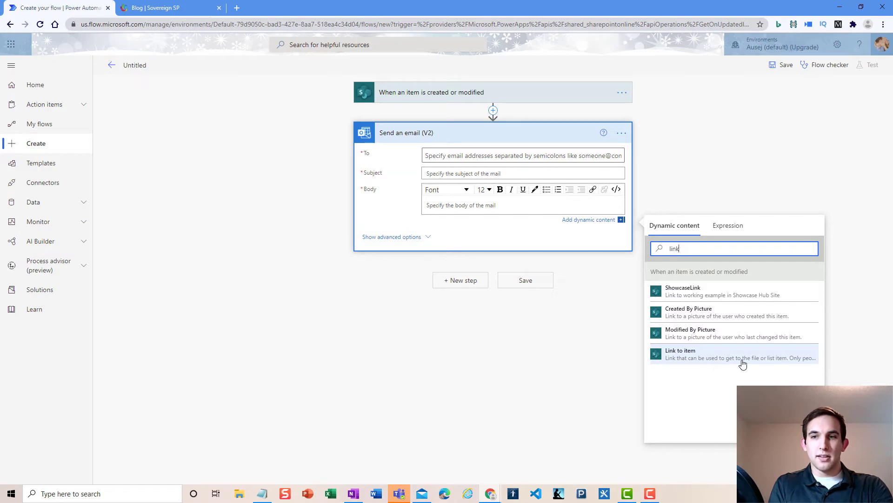
{"action": "left_click", "coordinate": [771, 357]}
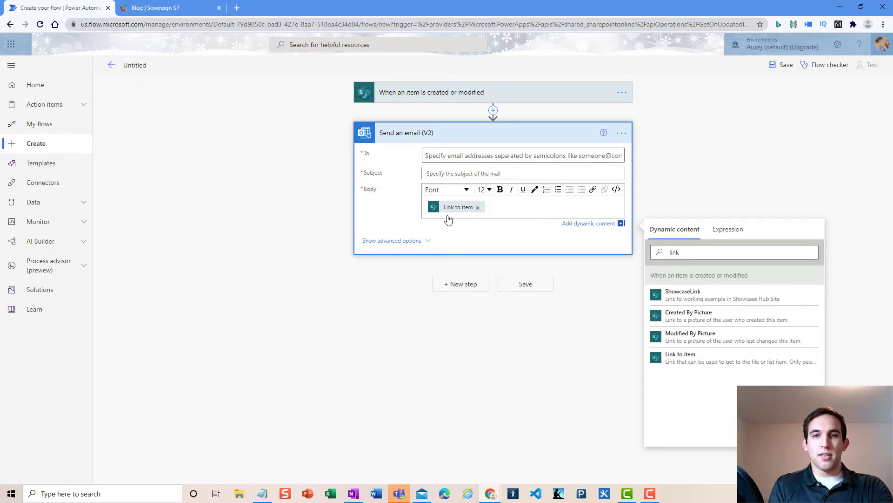
Step: Set the email subject to Test and add the suggested SharePoint Developer contact as the recipient
{"action": "left_click", "coordinate": [437, 173]}
{"action": "type", "text": "Test"}
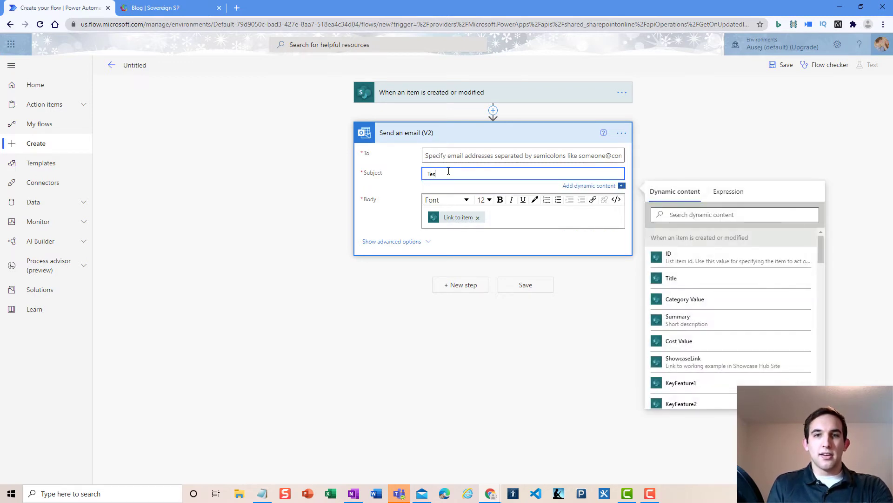
{"action": "left_click", "coordinate": [446, 155]}
{"action": "type", "text": "ben"}
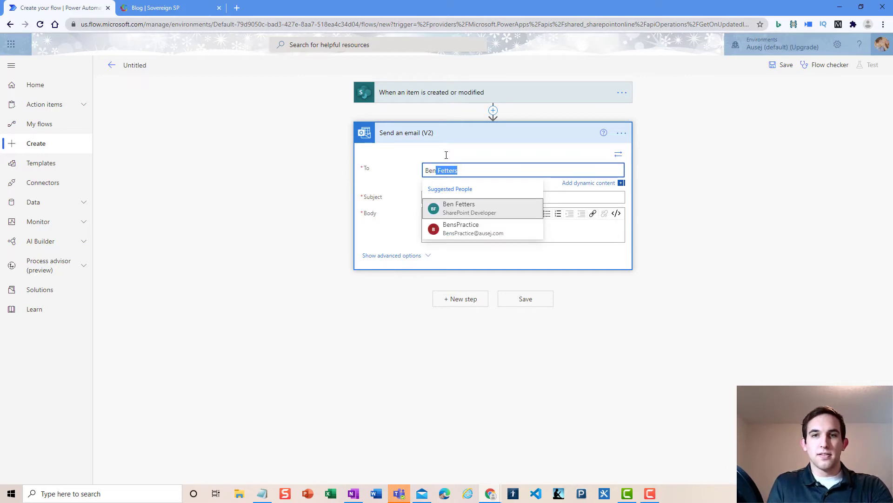
{"action": "left_click", "coordinate": [477, 208]}
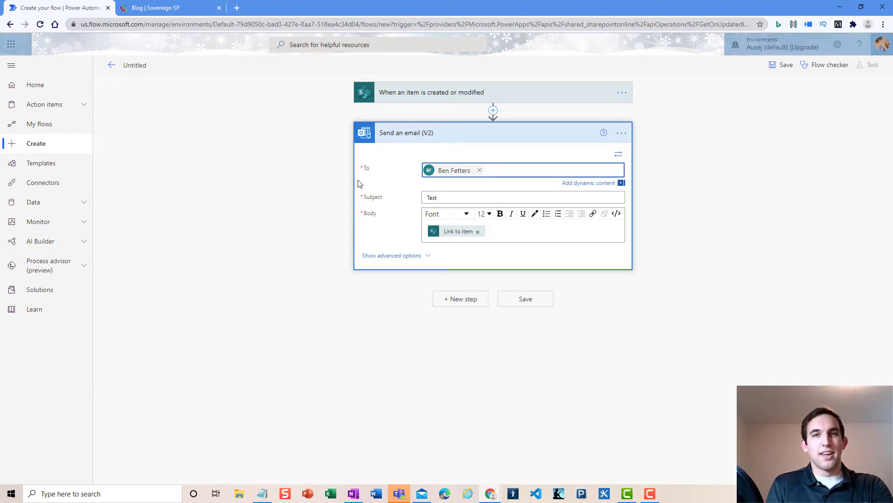
Step: Remove the Link to item token from the email body and check the empty body's HTML code
{"action": "left_click", "coordinate": [477, 232]}
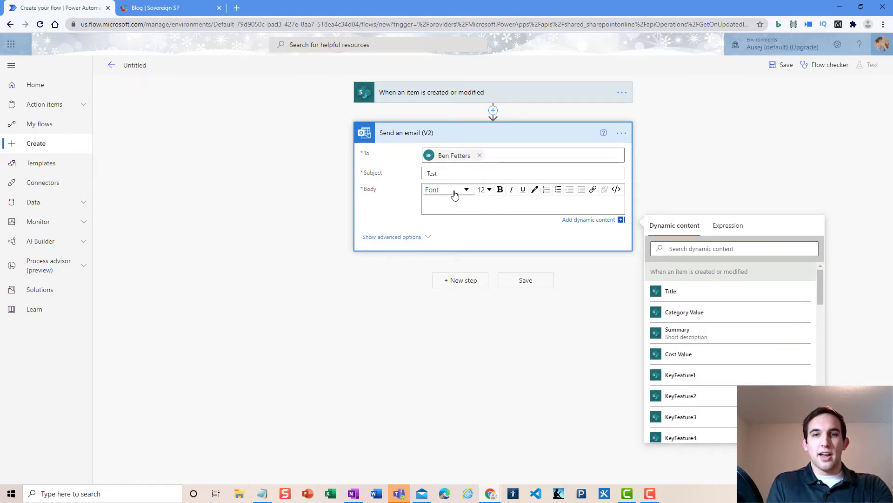
{"action": "left_click", "coordinate": [617, 191]}
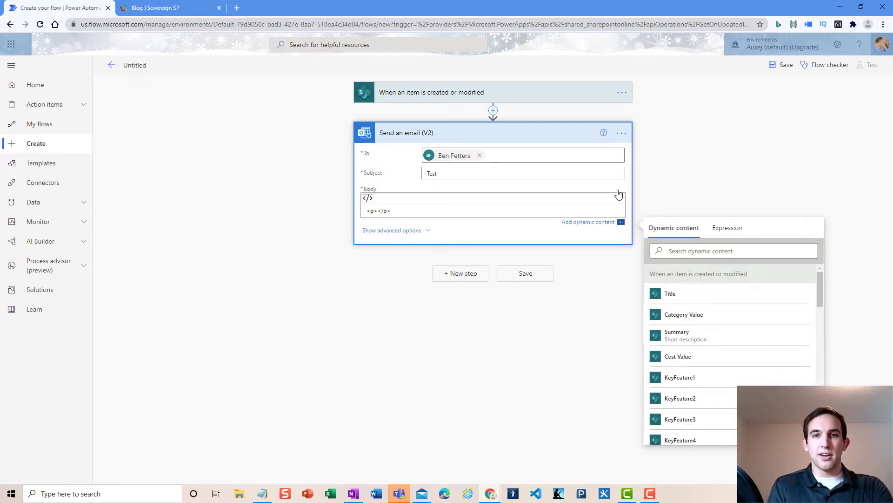
{"action": "left_click", "coordinate": [367, 200]}
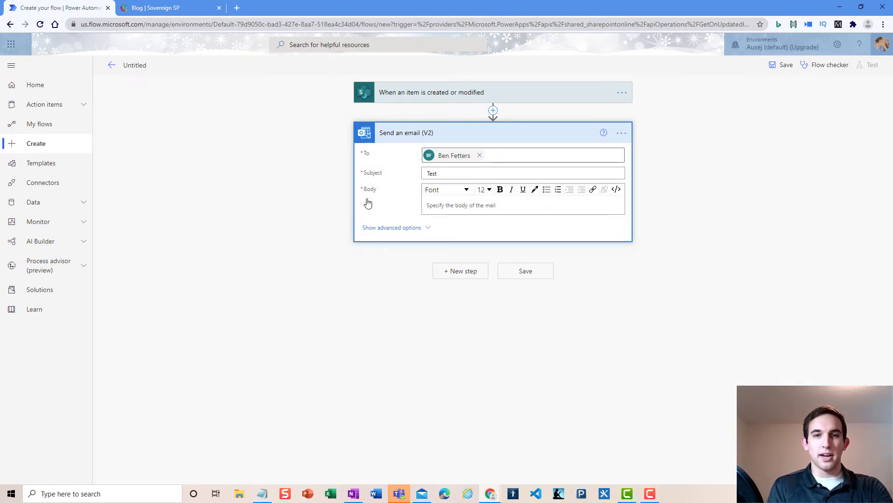
Step: Write 'Click here to view the item.' in the email body
{"action": "left_click", "coordinate": [468, 206]}
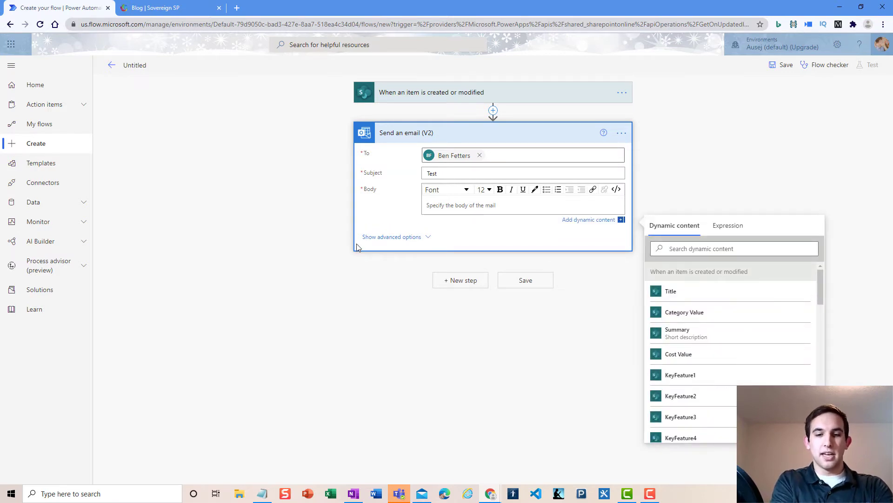
{"action": "type", "text": "Click he"}
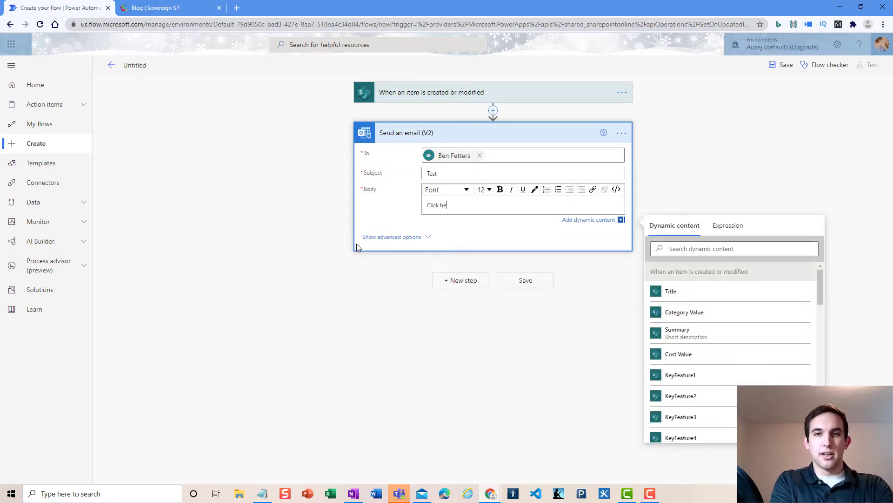
{"action": "type", "text": "re to view the item."}
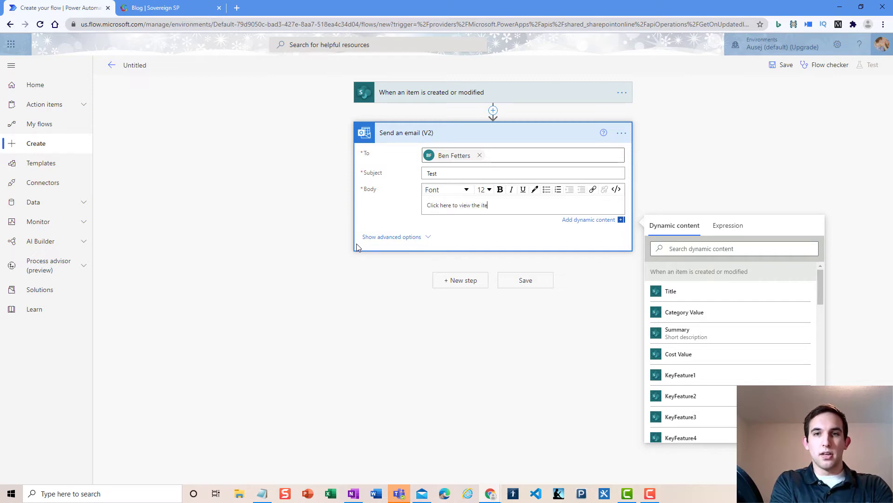
Step: View the body sentence as HTML code, then return to the formatted view
{"action": "left_click", "coordinate": [616, 188]}
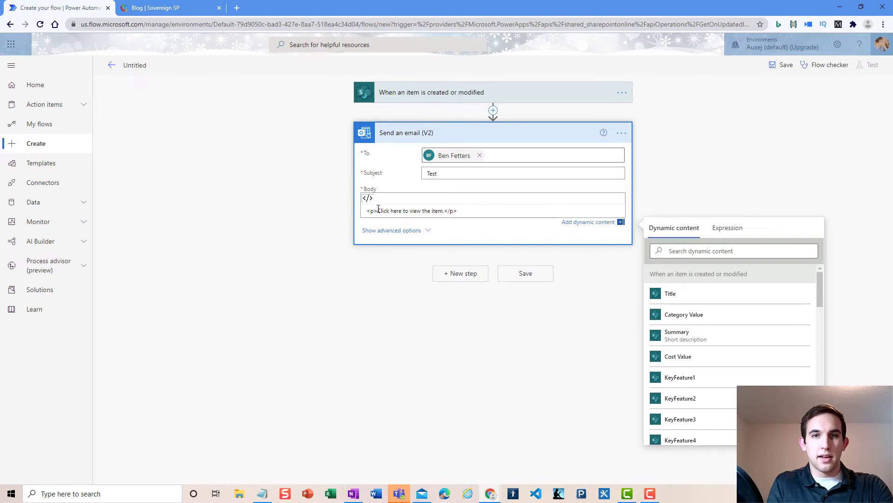
{"action": "left_click_drag", "start_coordinate": [379, 209], "coordinate": [445, 210]}
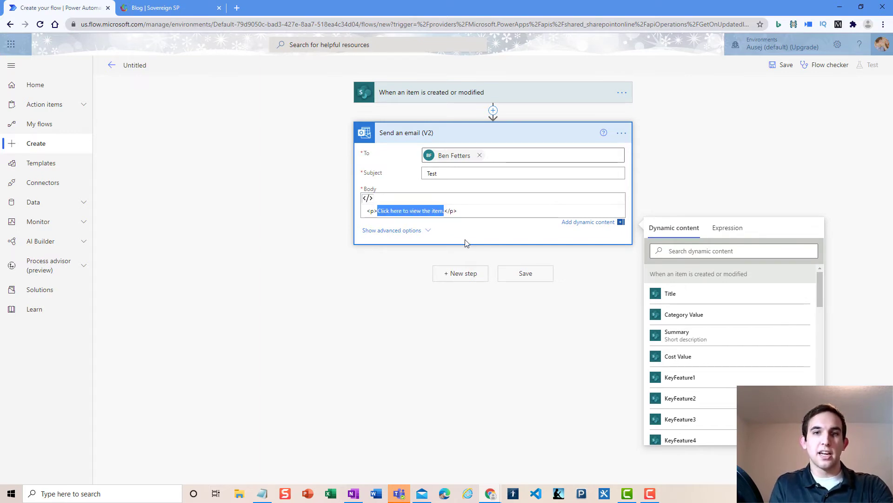
{"action": "left_click", "coordinate": [368, 198]}
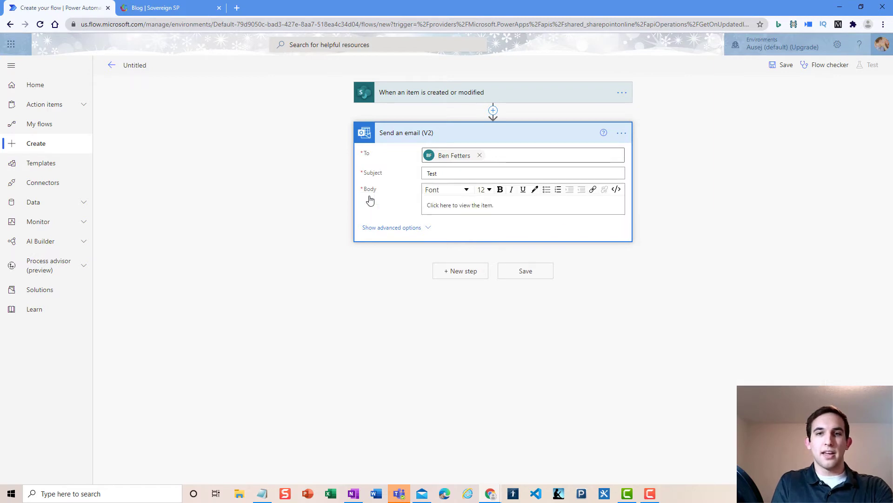
{"action": "left_click", "coordinate": [499, 205]}
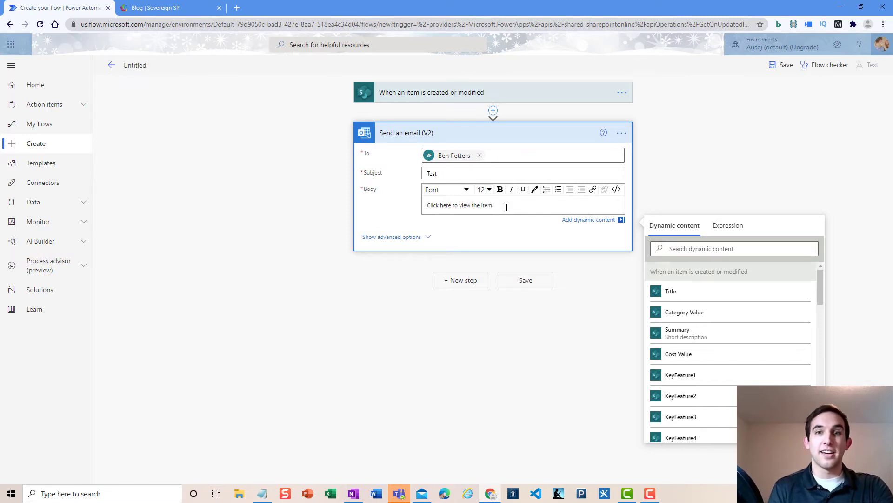
{"action": "left_click_drag", "start_coordinate": [452, 205], "coordinate": [442, 205]}
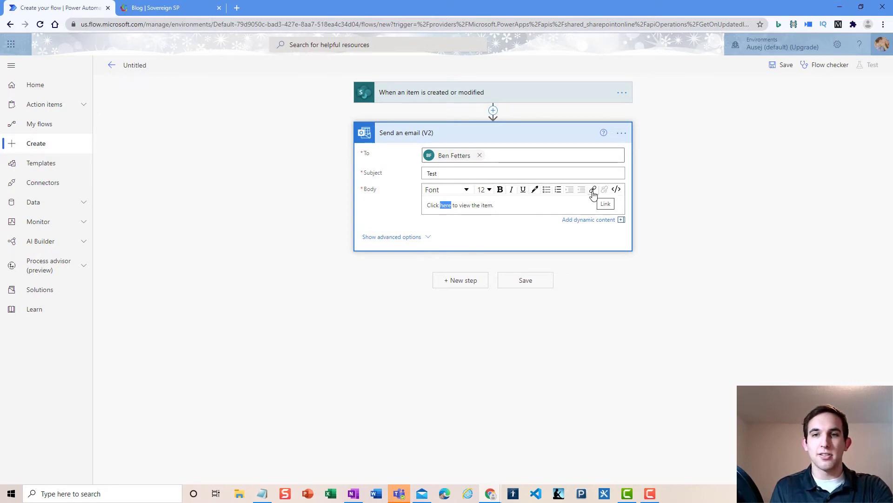
{"action": "left_click", "coordinate": [603, 224]}
{"action": "left_click", "coordinate": [603, 223]}
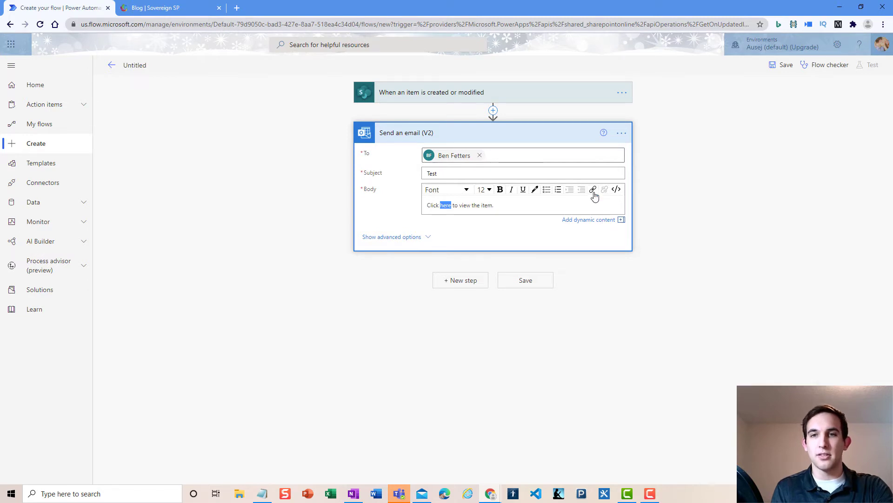
{"action": "left_click", "coordinate": [594, 191]}
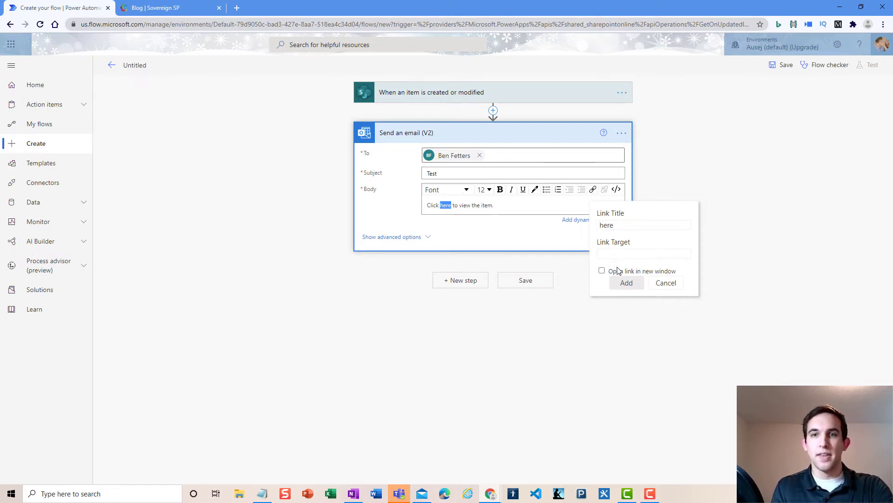
{"action": "left_click", "coordinate": [602, 271]}
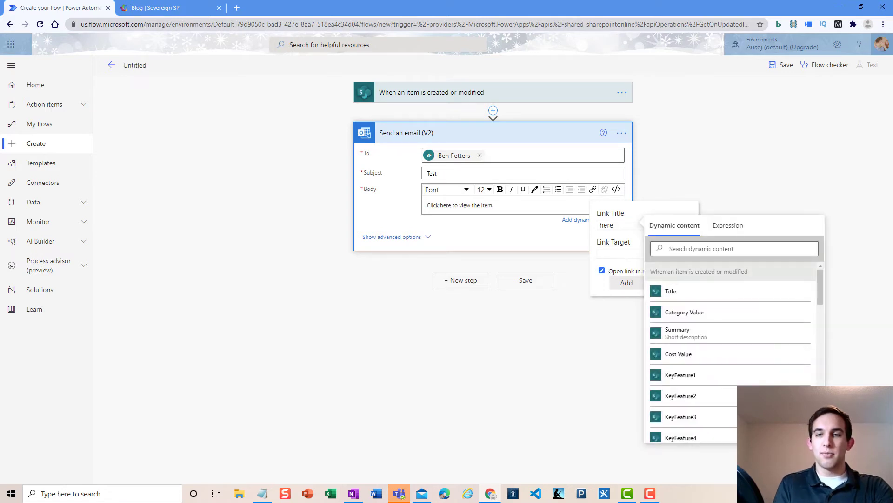
{"action": "type", "text": "www.s"}
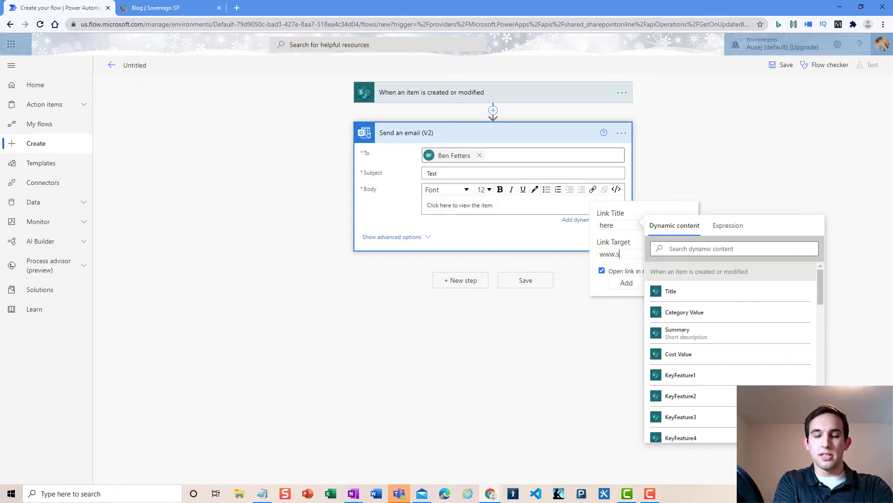
{"action": "type", "text": "overeign"}
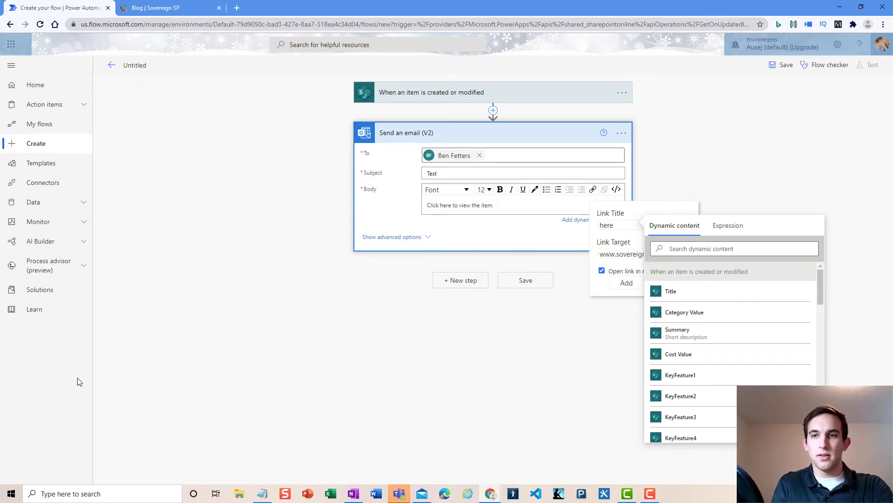
{"action": "left_click", "coordinate": [626, 283]}
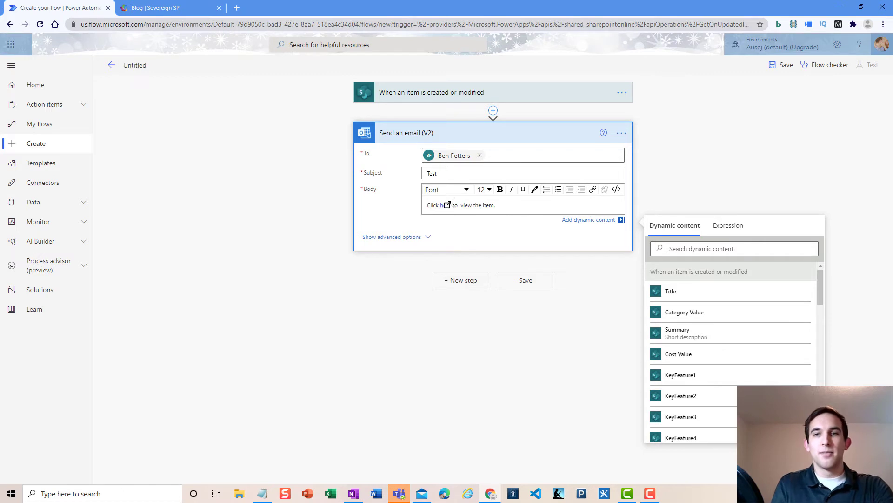
Step: Examine the opening and closing anchor tags around 'here' in the body's HTML code
{"action": "left_click", "coordinate": [617, 191]}
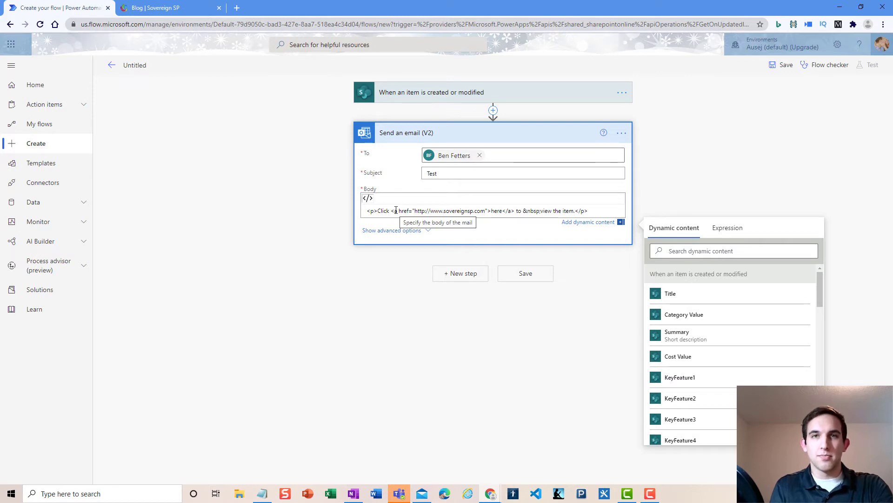
{"action": "left_click_drag", "start_coordinate": [391, 211], "coordinate": [398, 211]}
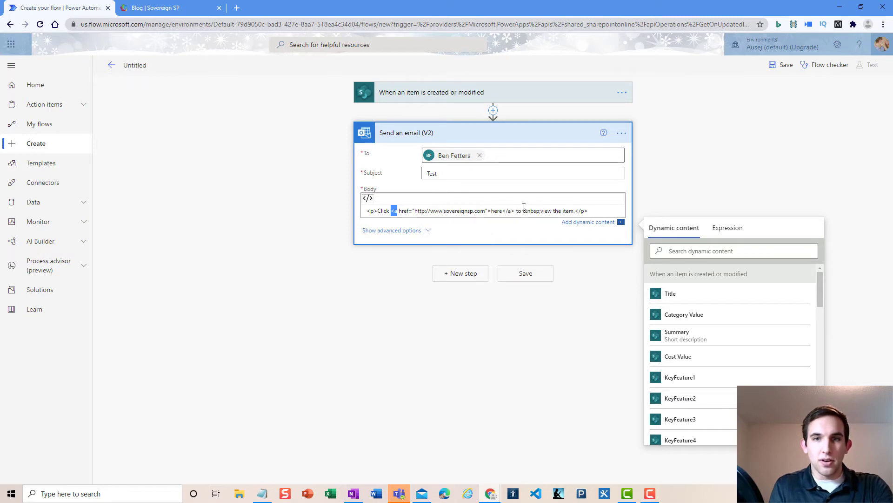
{"action": "left_click_drag", "start_coordinate": [492, 211], "coordinate": [504, 211]}
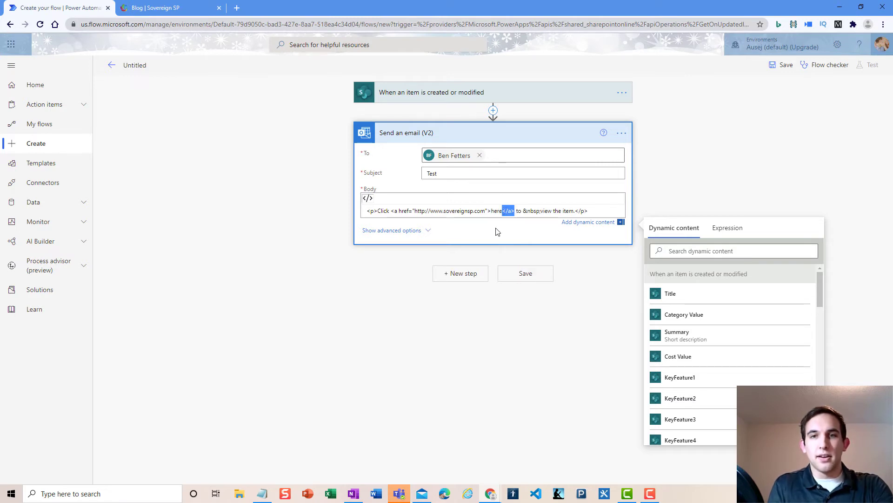
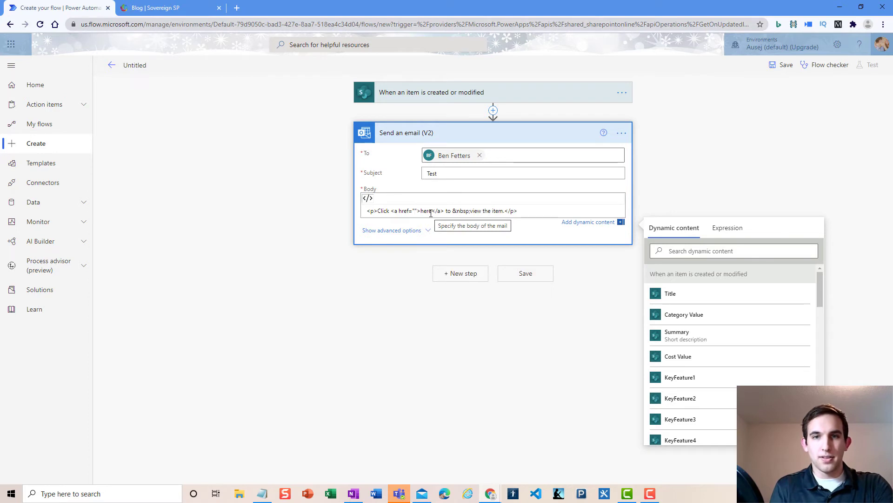
Step: Put the Link to item dynamic content in the anchor's href as its address and try returning to the formatted view
{"action": "left_click", "coordinate": [709, 252]}
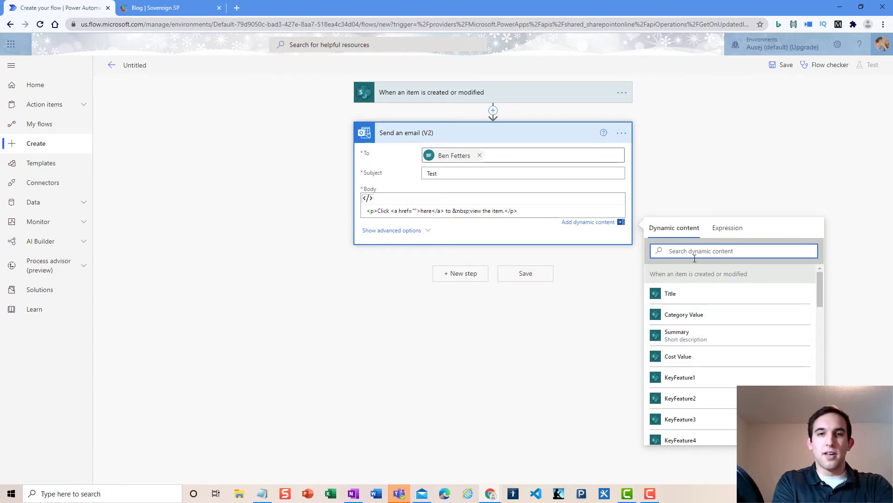
{"action": "type", "text": "link"}
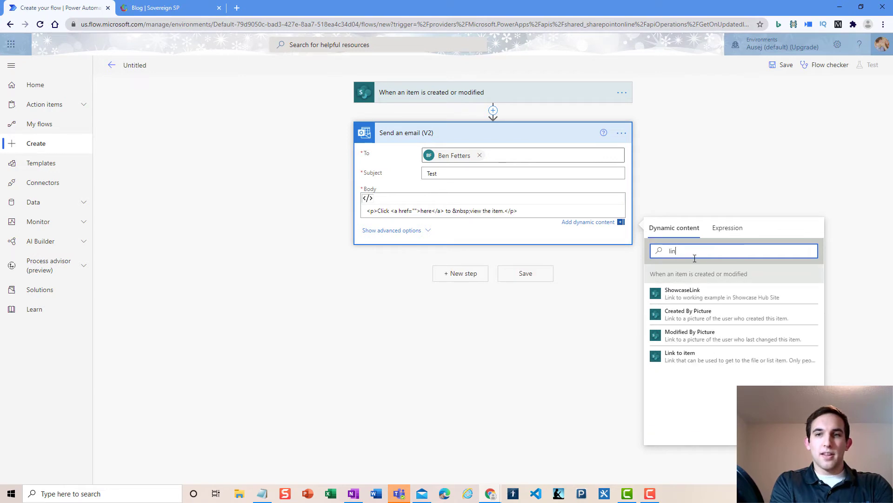
{"action": "left_click", "coordinate": [682, 356]}
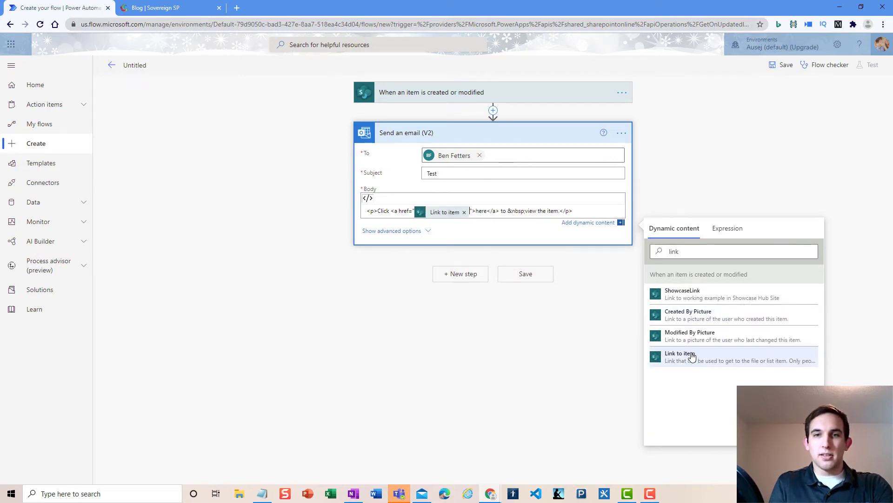
{"action": "left_click", "coordinate": [367, 200]}
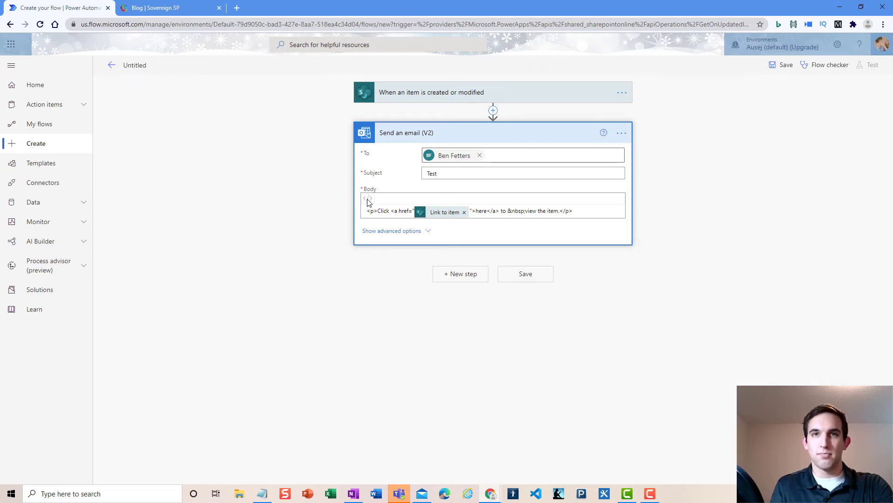
{"action": "left_click", "coordinate": [464, 212]}
{"action": "type", "text": "www.sovere"}
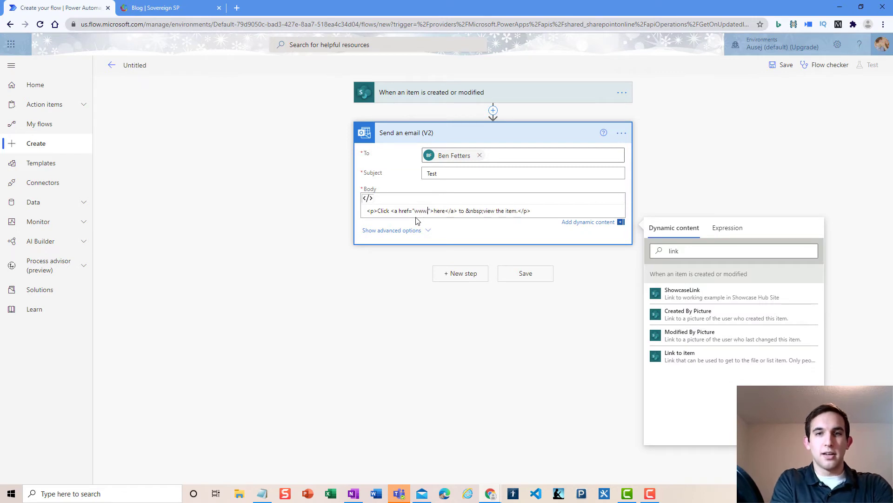
{"action": "type", "text": "ignsp.com"}
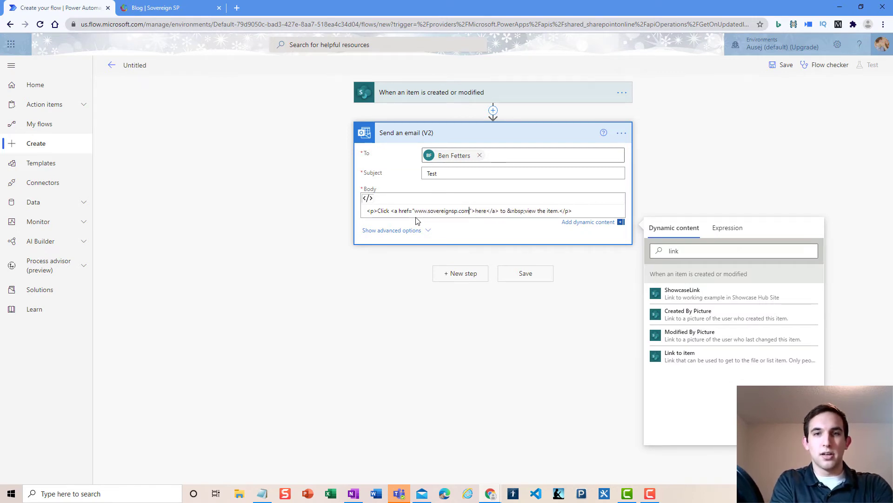
{"action": "left_click", "coordinate": [369, 199]}
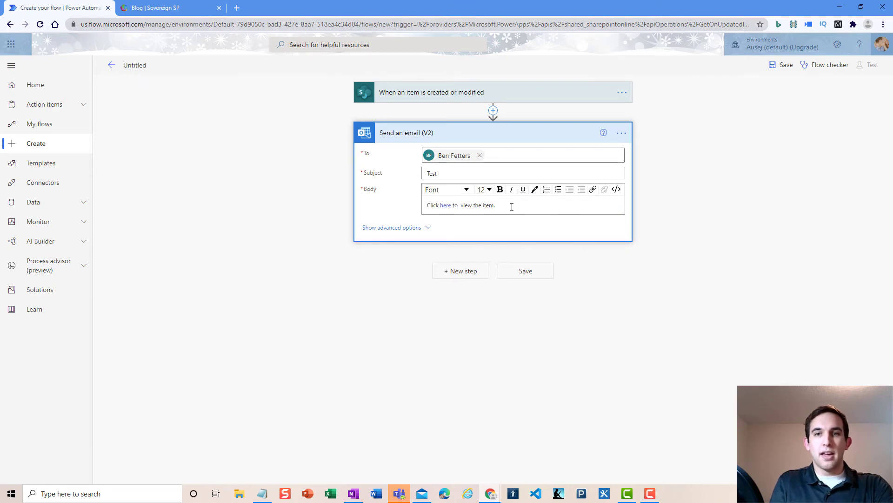
{"action": "double_click", "coordinate": [484, 203]}
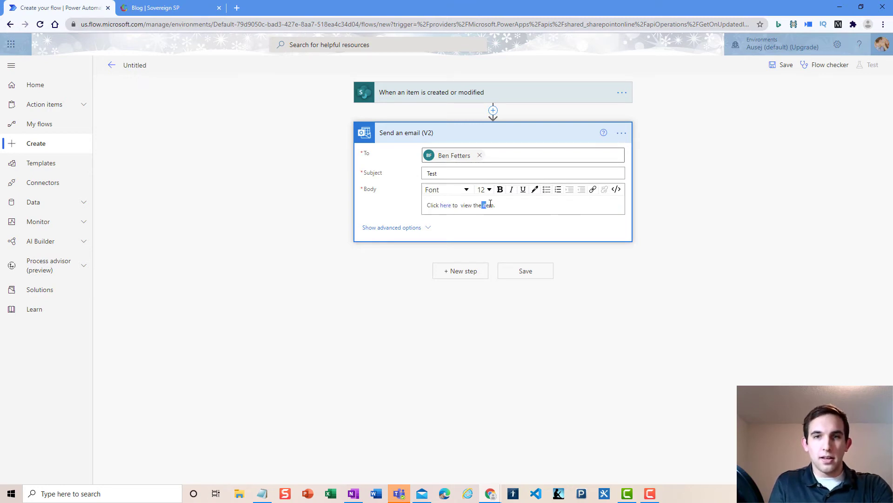
Step: Try to link the word 'item.' in the email body with dynamic content as the link target
{"action": "left_click", "coordinate": [593, 189]}
{"action": "left_click", "coordinate": [617, 253]}
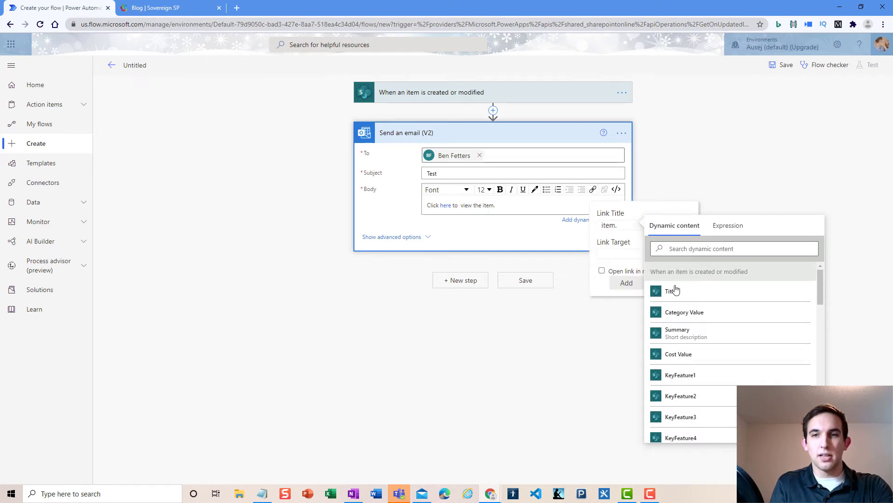
{"action": "left_click", "coordinate": [695, 247]}
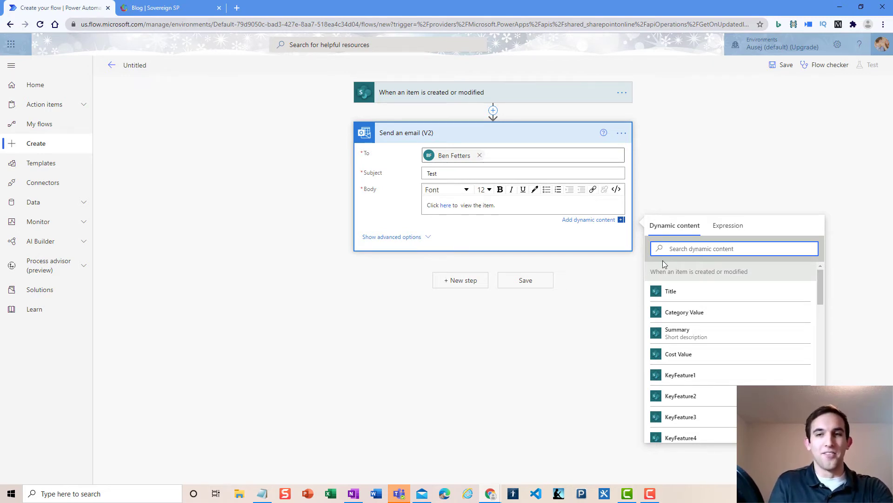
{"action": "left_click", "coordinate": [514, 206]}
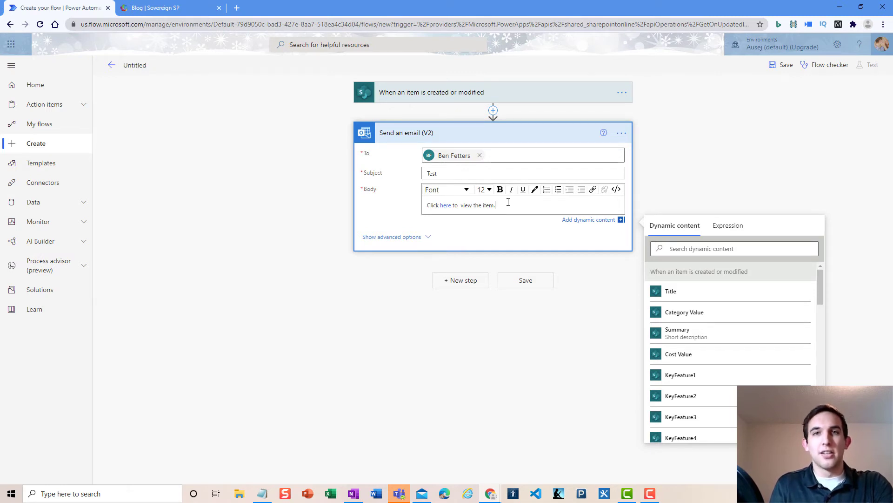
{"action": "left_click", "coordinate": [616, 188]}
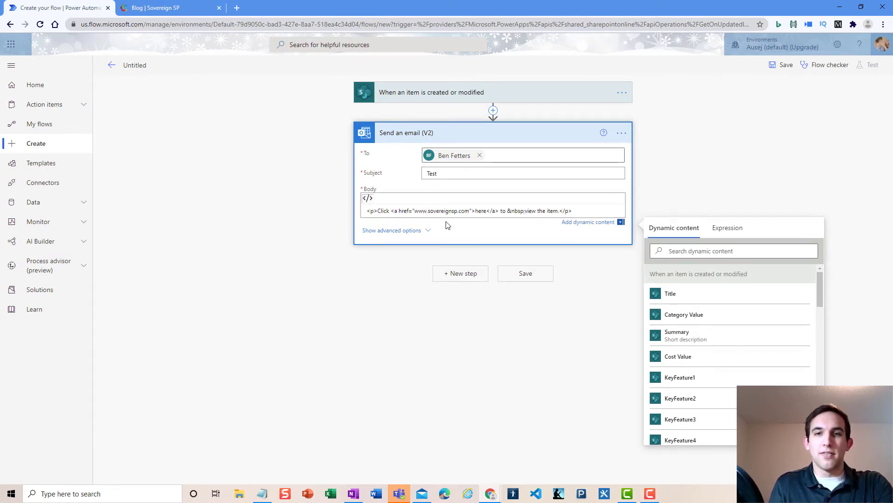
{"action": "left_click_drag", "start_coordinate": [415, 210], "coordinate": [470, 210]}
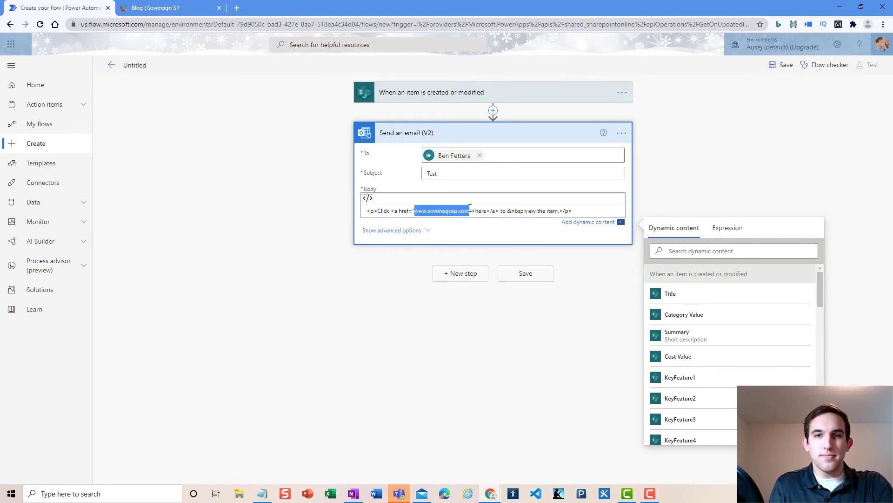
{"action": "key", "text": "BackSpace"}
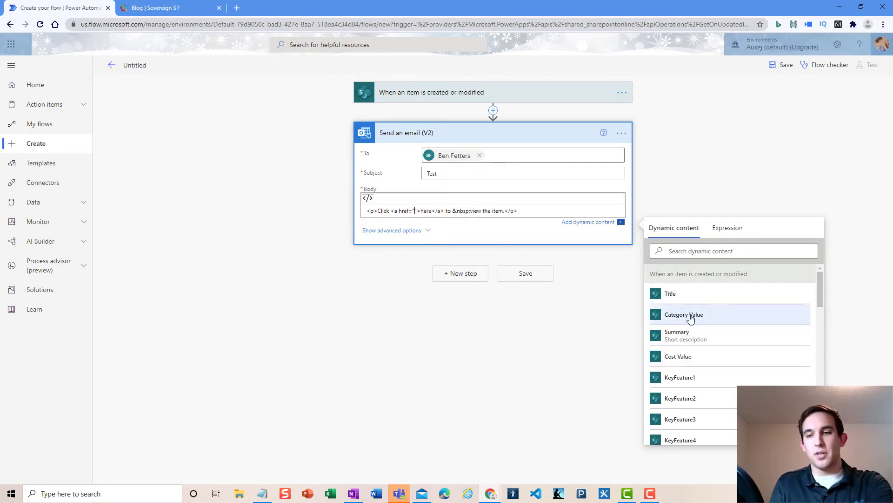
{"action": "left_click", "coordinate": [693, 252]}
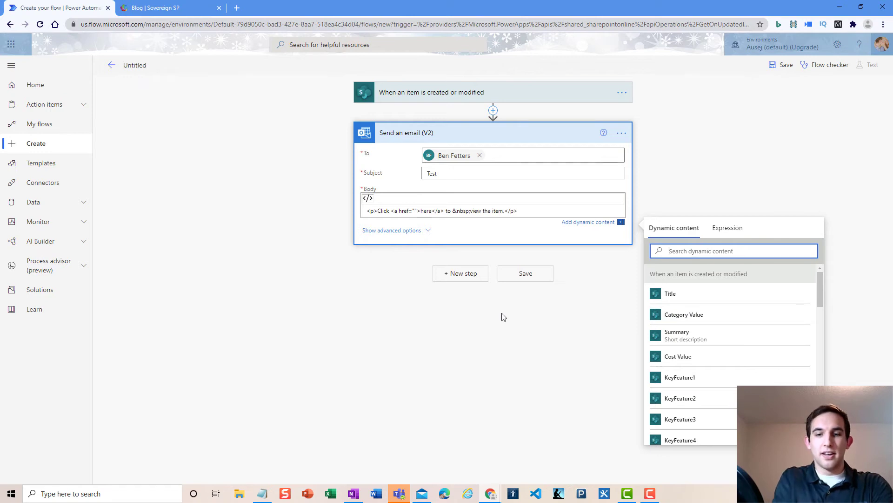
{"action": "type", "text": "link"}
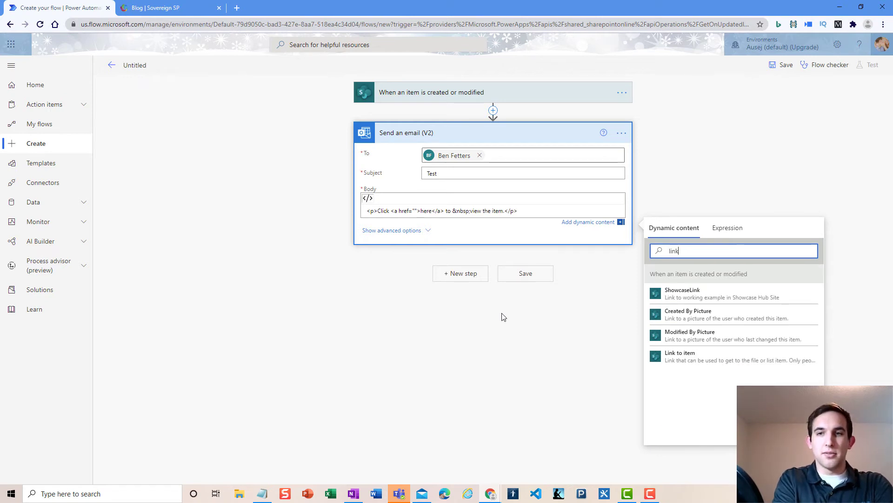
{"action": "left_click", "coordinate": [697, 360]}
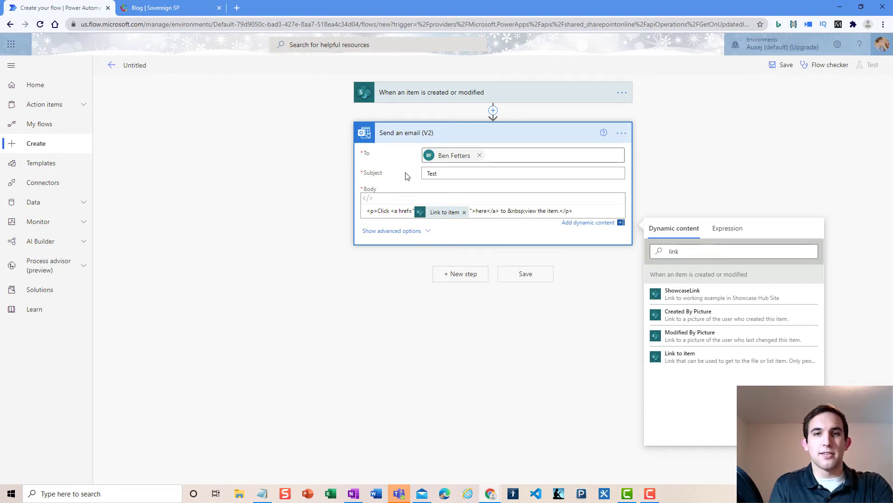
{"action": "left_click", "coordinate": [393, 134]}
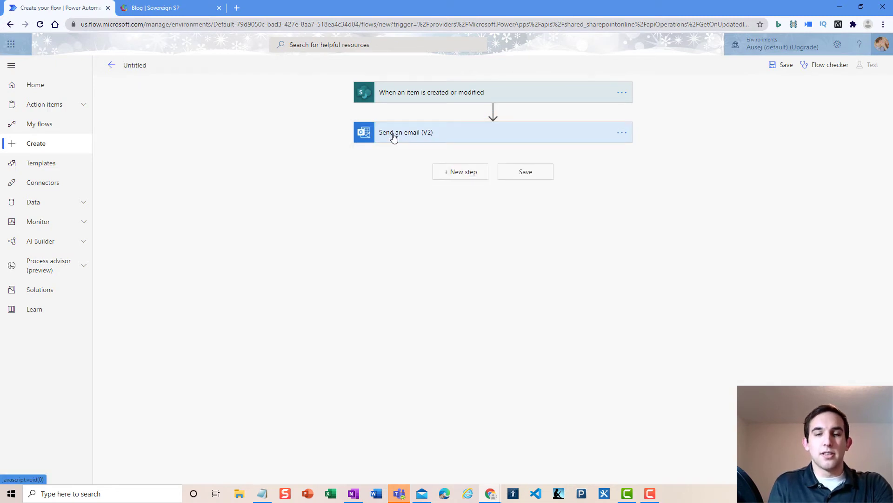
{"action": "left_click", "coordinate": [394, 135]}
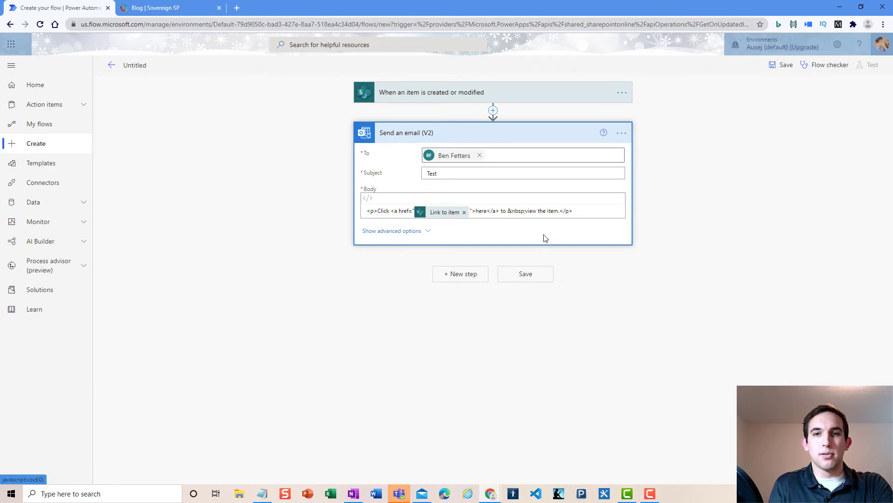
Step: Replace the &nbsp code before 'view the item.' in the body's HTML with a plain space, then collapse and reopen the email action
{"action": "left_click_drag", "start_coordinate": [507, 211], "coordinate": [526, 209]}
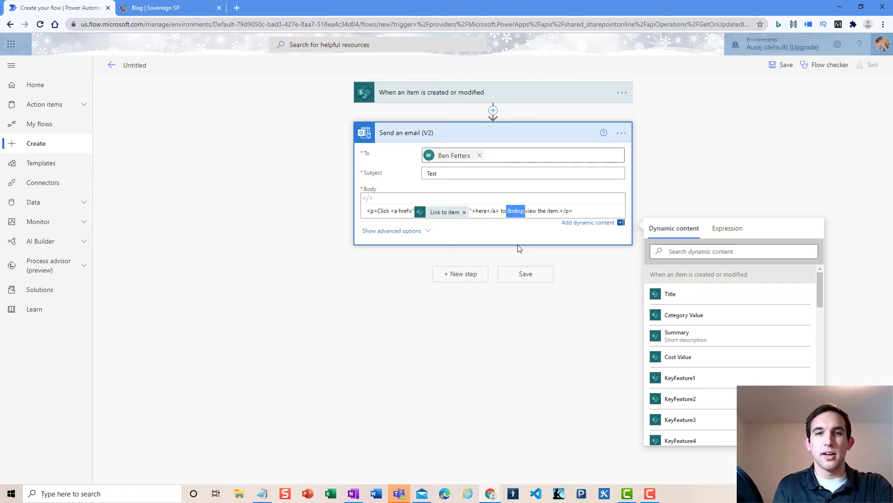
{"action": "key", "text": "BackSpace"}
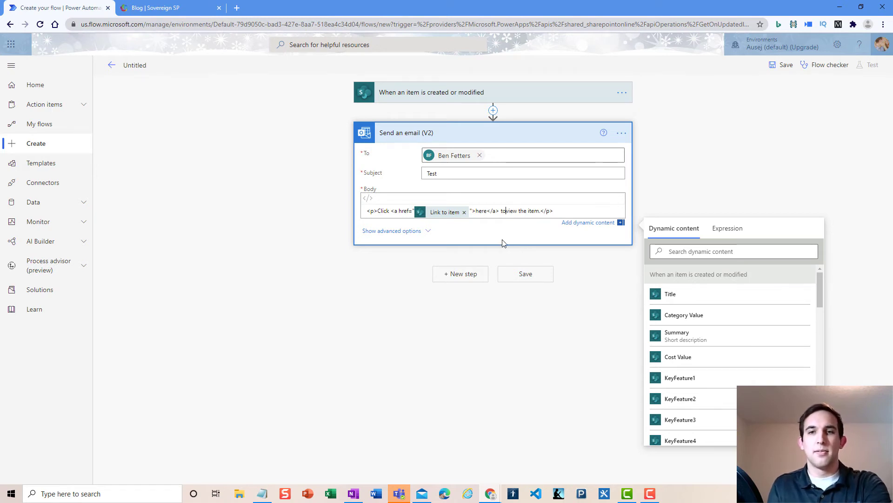
{"action": "left_click", "coordinate": [507, 233]}
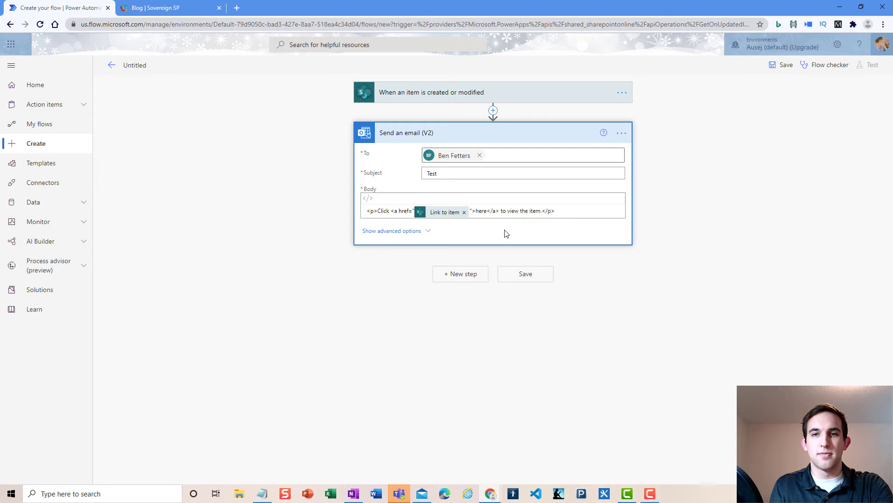
{"action": "left_click", "coordinate": [450, 141]}
{"action": "left_click", "coordinate": [451, 142]}
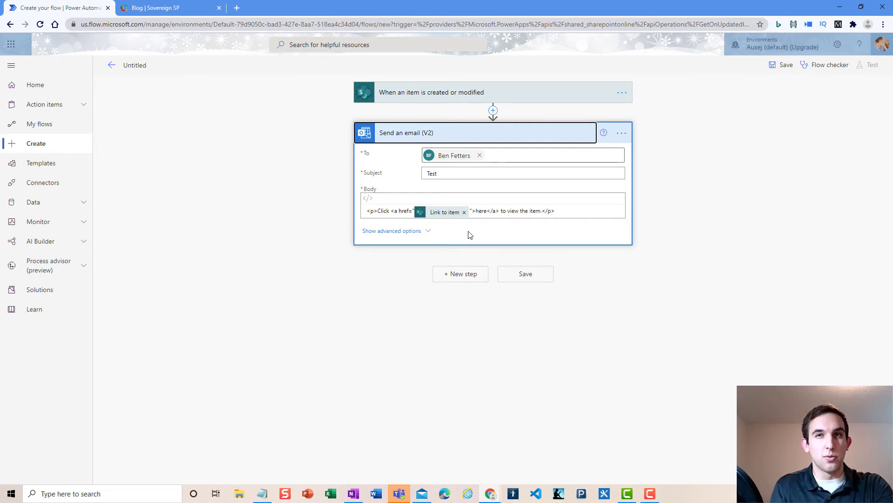
{"action": "left_click", "coordinate": [440, 212]}
{"action": "type", "text": "ww"}
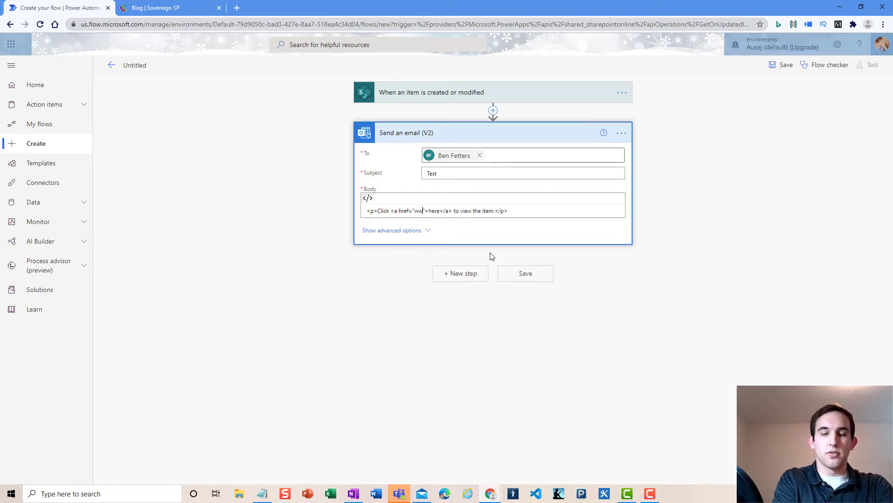
{"action": "type", "text": "w.sovereignsp"}
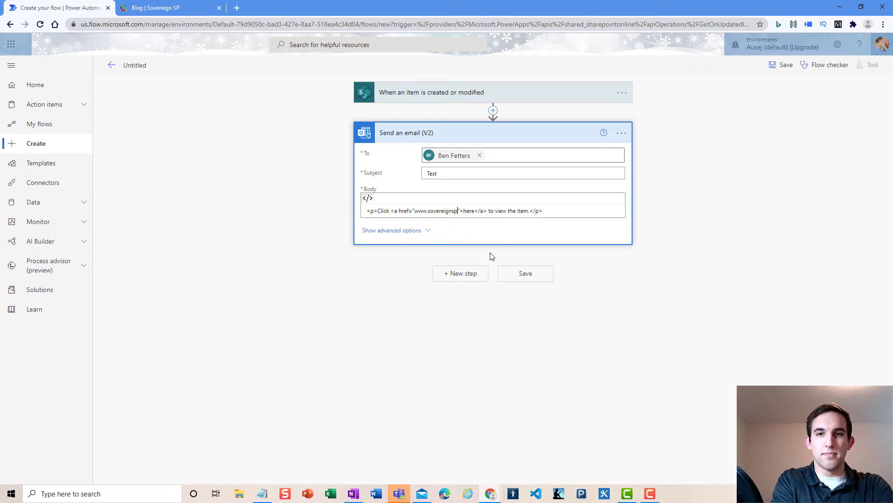
{"action": "type", "text": ".com"}
{"action": "left_click", "coordinate": [368, 198]}
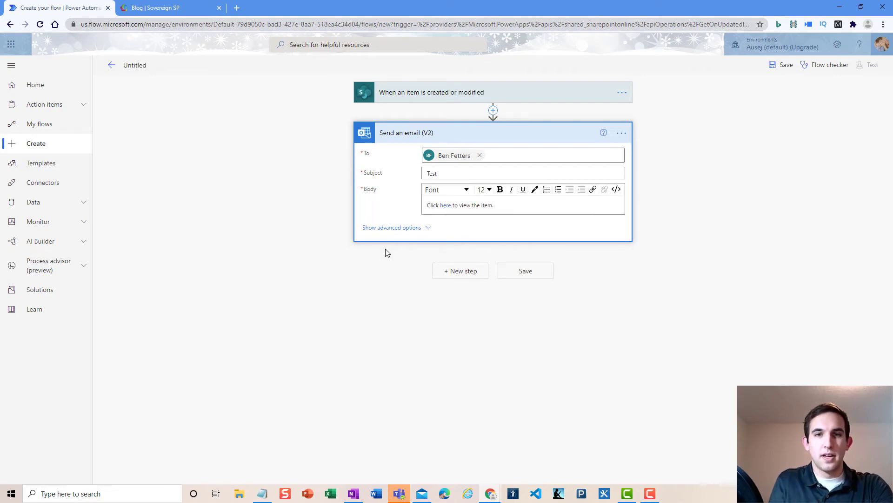
Step: Collapse the email action and insert an Initialize variable action between the trigger and Send an email (V2)
{"action": "left_click", "coordinate": [409, 132]}
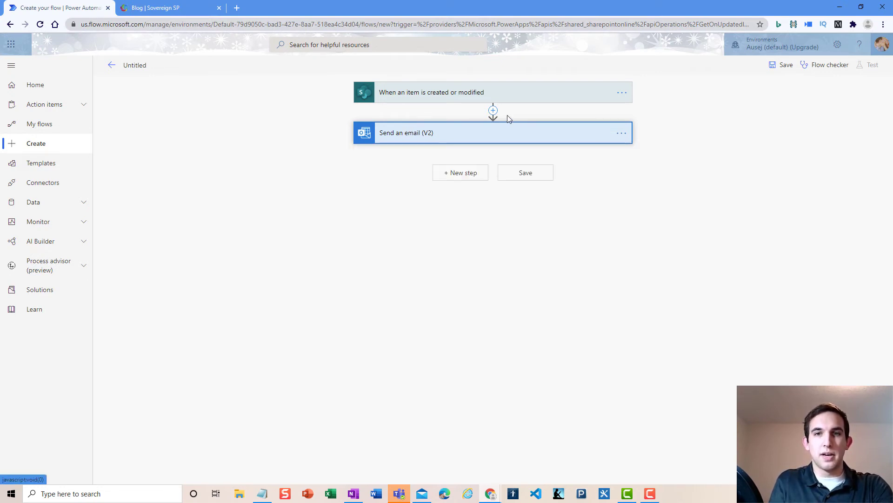
{"action": "left_click", "coordinate": [493, 111]}
{"action": "left_click", "coordinate": [486, 123]}
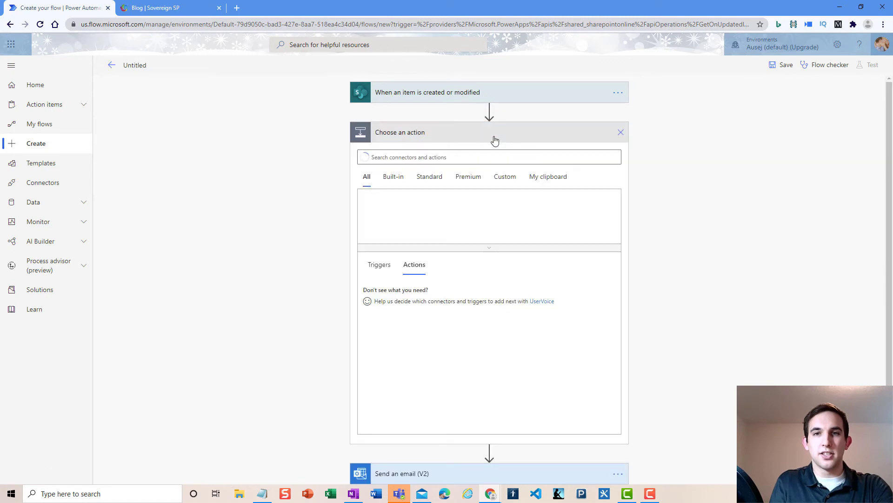
{"action": "type", "text": "init"}
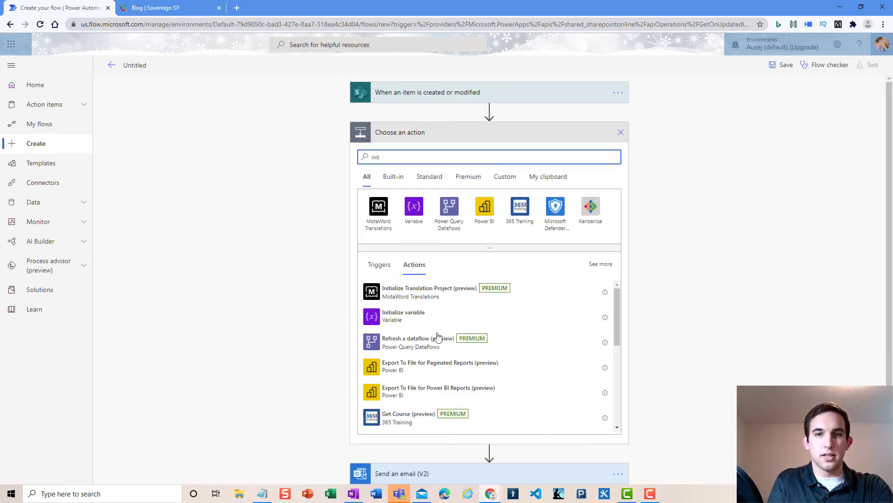
{"action": "left_click", "coordinate": [415, 318]}
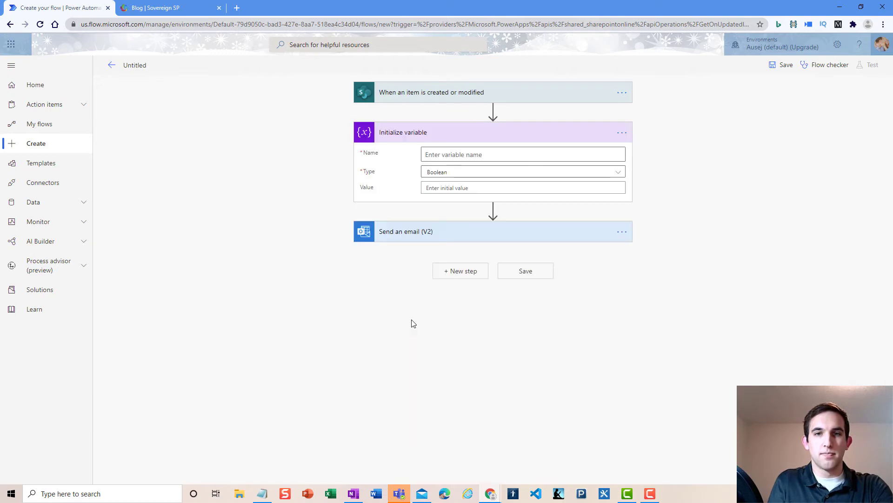
Step: Name the variable HTML Link to Item, set its type to String and collapse the action
{"action": "left_click", "coordinate": [447, 155]}
{"action": "type", "text": "HTML Link to Item"}
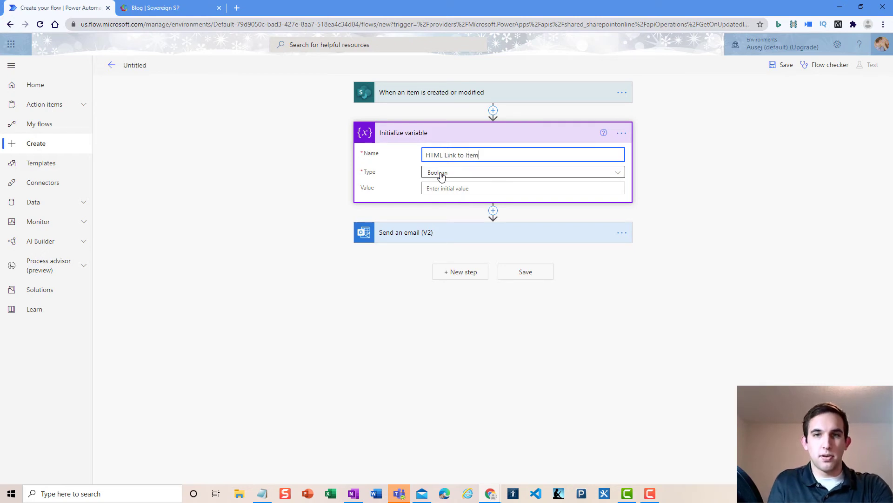
{"action": "left_click", "coordinate": [439, 173]}
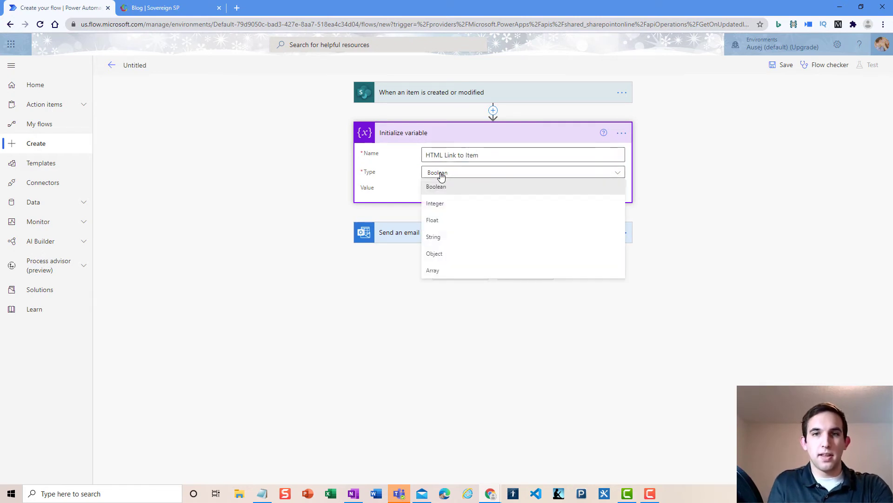
{"action": "left_click", "coordinate": [458, 237]}
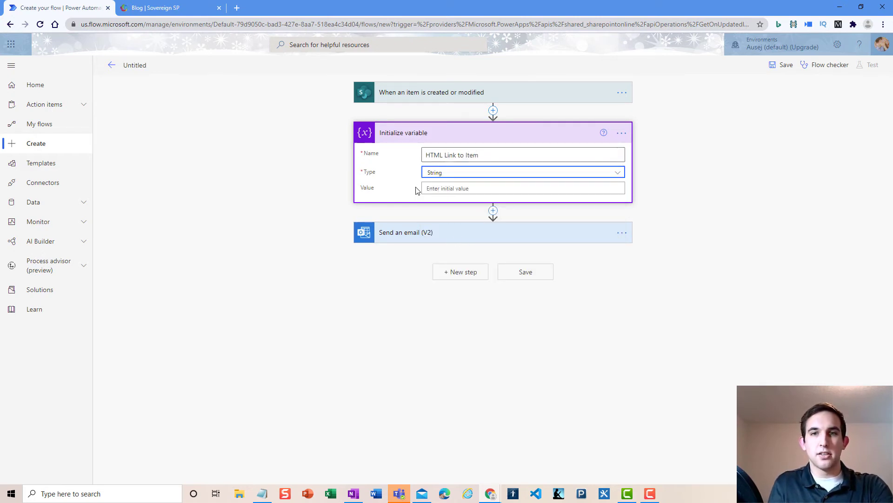
{"action": "left_click", "coordinate": [408, 138]}
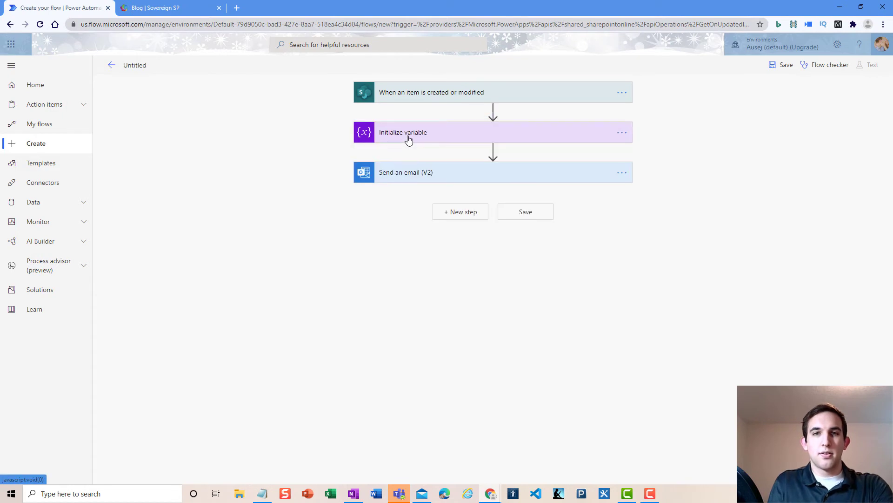
{"action": "left_click", "coordinate": [406, 176]}
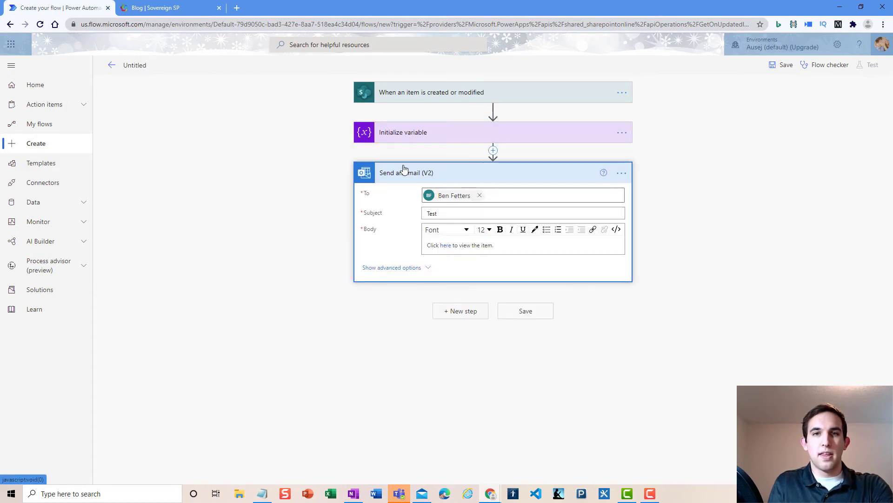
{"action": "left_click", "coordinate": [392, 142]}
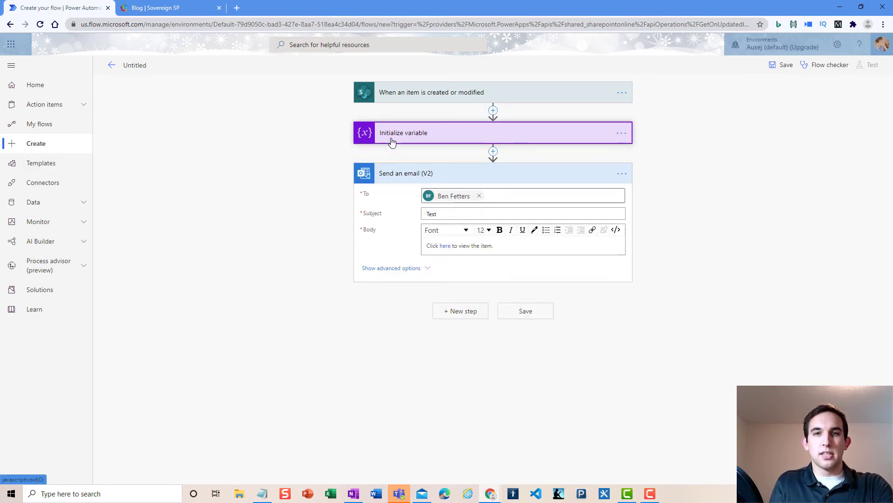
{"action": "left_click", "coordinate": [454, 189]}
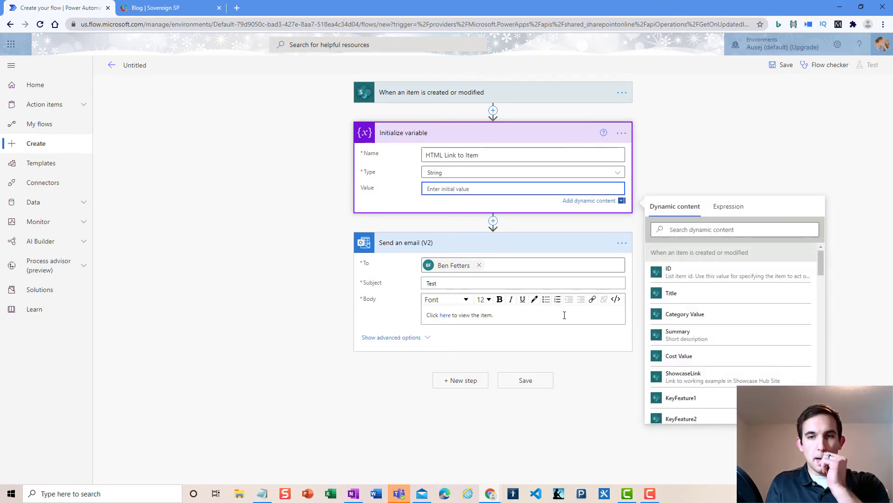
{"action": "left_click", "coordinate": [616, 299]}
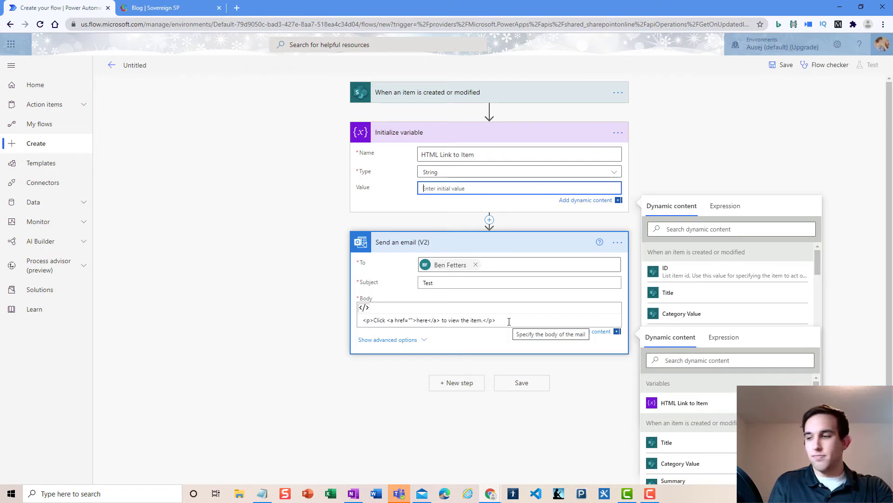
{"action": "left_click_drag", "start_coordinate": [509, 321], "coordinate": [352, 324]}
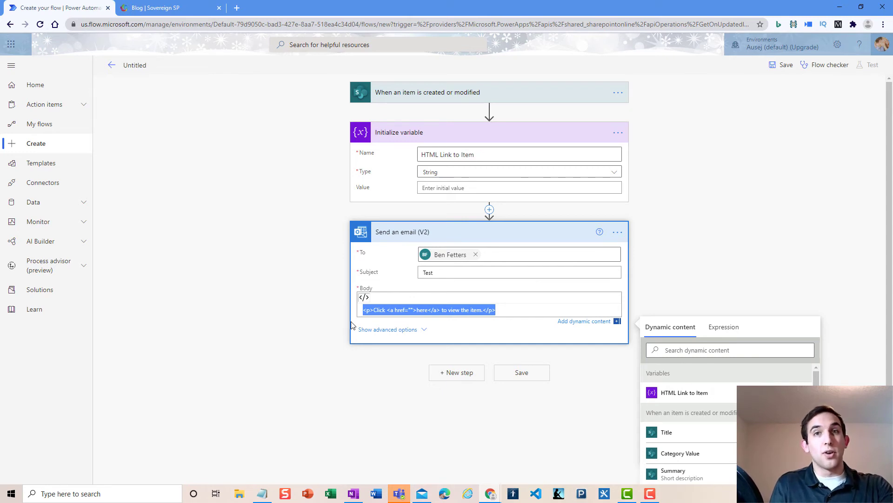
{"action": "left_click", "coordinate": [435, 311]}
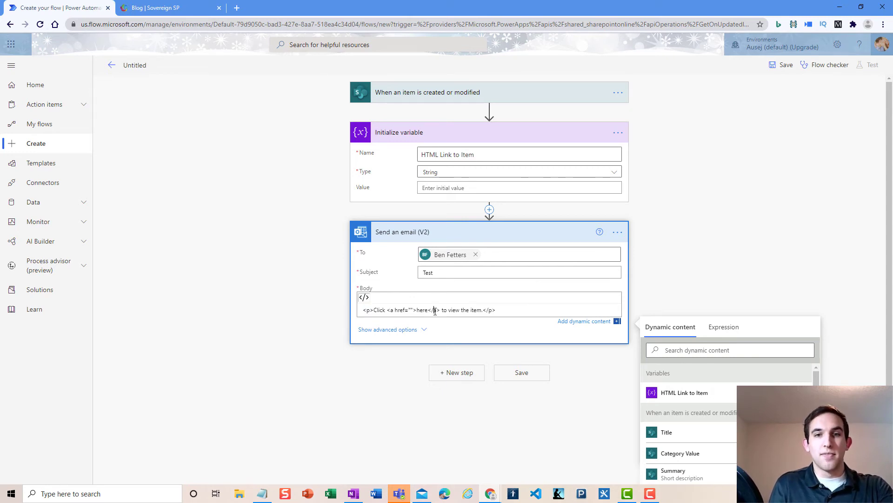
{"action": "left_click", "coordinate": [410, 309]}
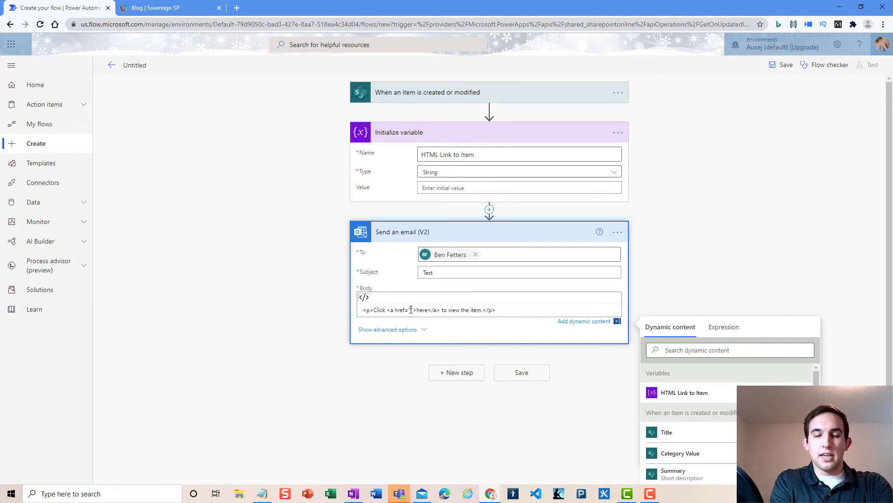
{"action": "type", "text": "www.sovereign"}
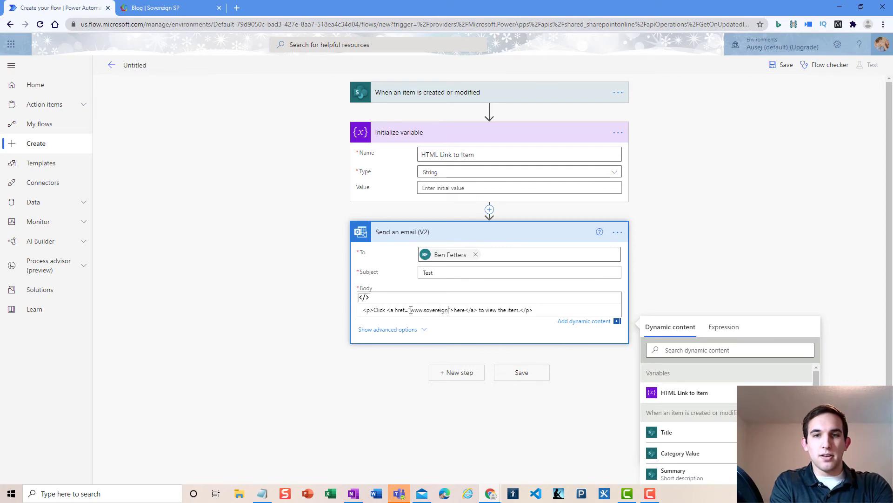
{"action": "type", "text": "sp.com"}
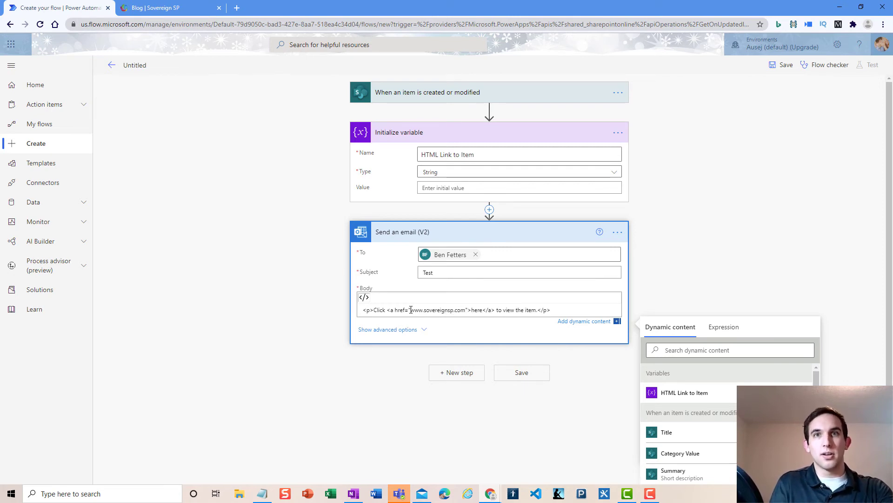
Step: Copy the email body's full HTML code into the value of the HTML Link to Item variable
{"action": "left_click_drag", "start_coordinate": [561, 309], "coordinate": [361, 308]}
{"action": "key", "text": "ctrl+c"}
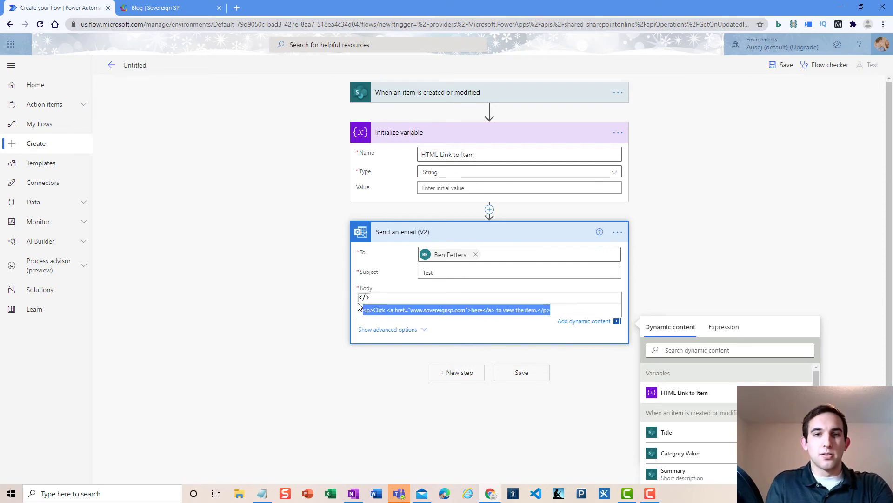
{"action": "left_click", "coordinate": [462, 187]}
{"action": "key", "text": "ctrl+v"}
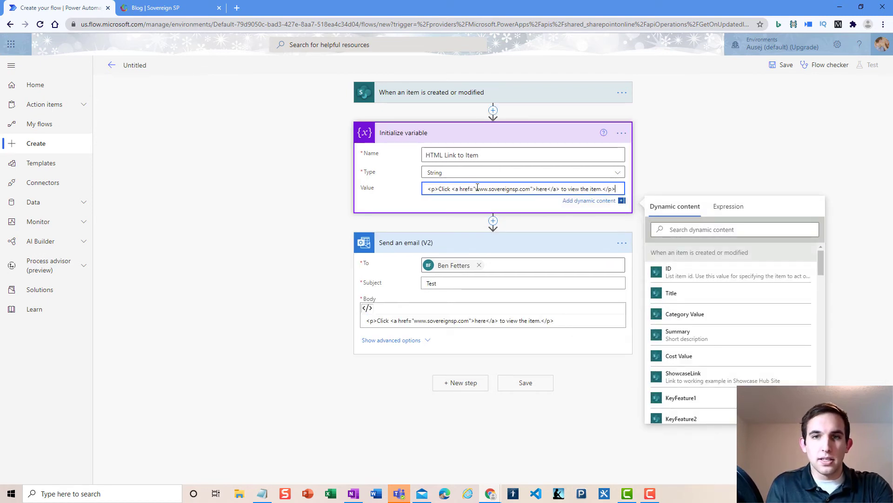
{"action": "left_click_drag", "start_coordinate": [476, 188], "coordinate": [531, 188]}
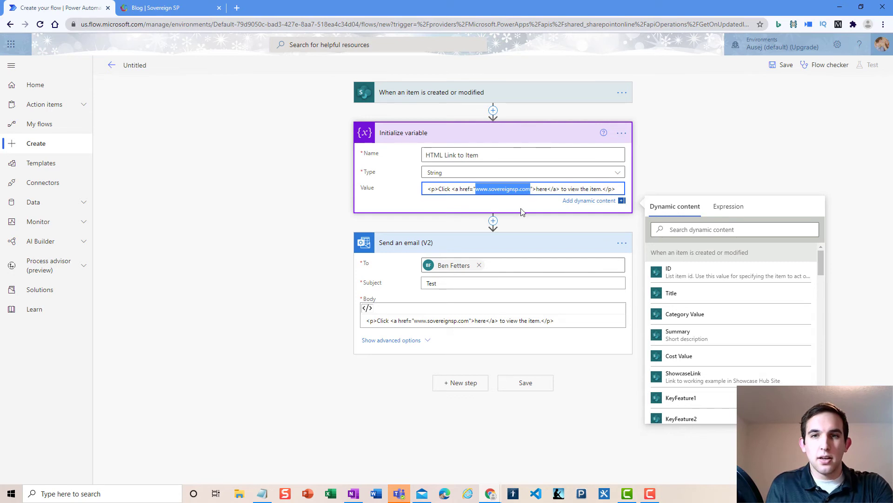
{"action": "key", "text": "BackSpace"}
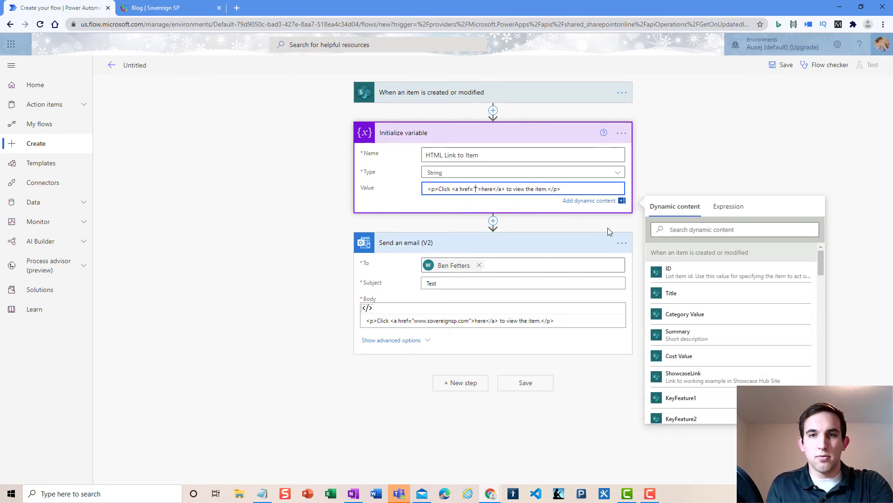
{"action": "left_click", "coordinate": [696, 234]}
{"action": "type", "text": "link"}
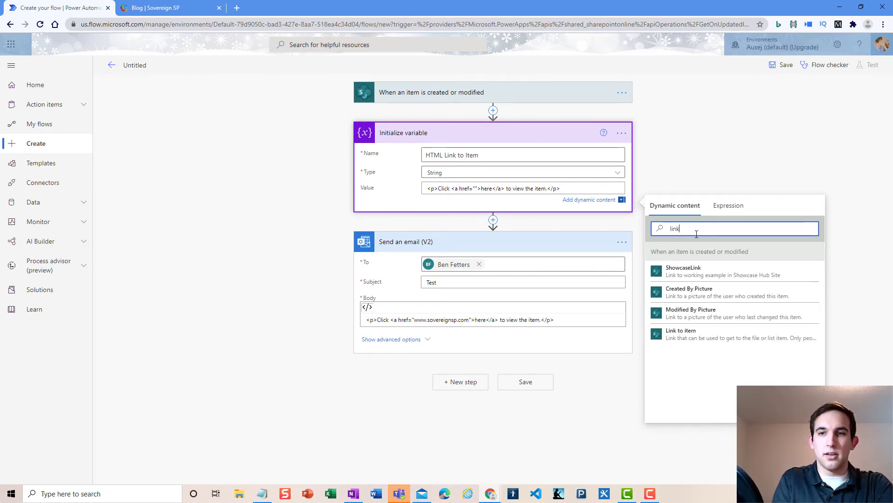
{"action": "left_click", "coordinate": [688, 333]}
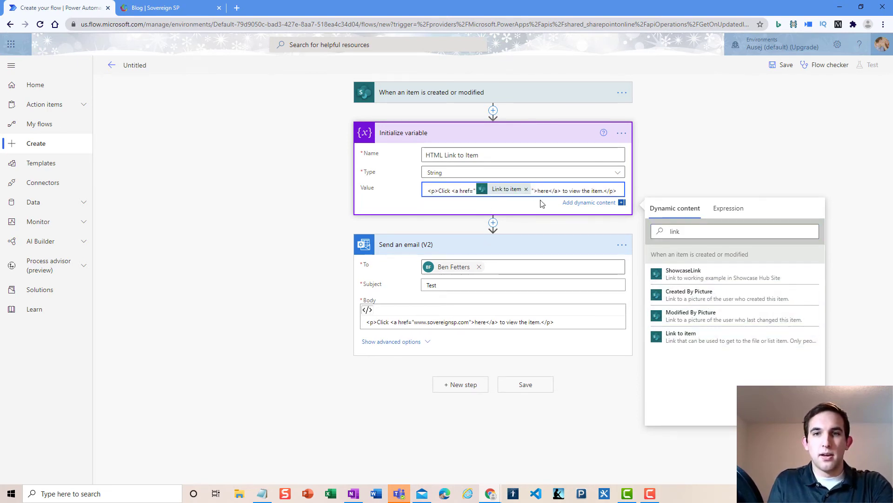
Step: Replace the email body's HTML code with the HTML Link to Item variable
{"action": "left_click_drag", "start_coordinate": [614, 190], "coordinate": [426, 190]}
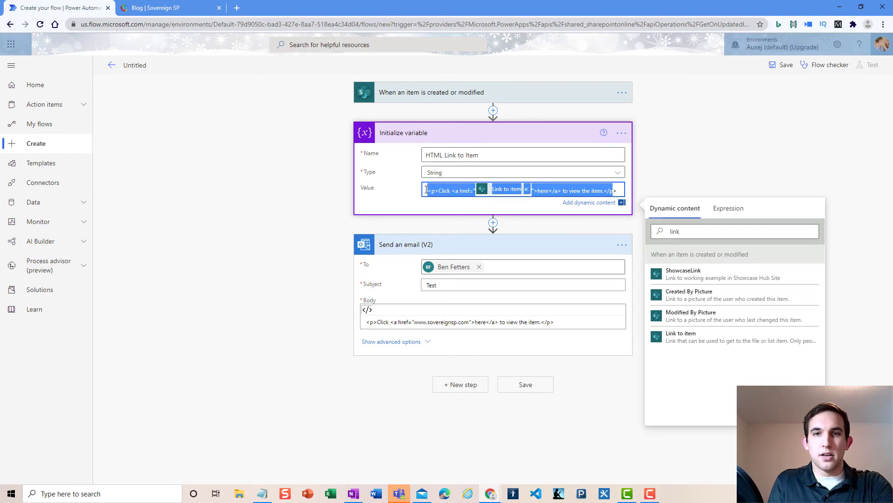
{"action": "left_click_drag", "start_coordinate": [540, 326], "coordinate": [361, 326]}
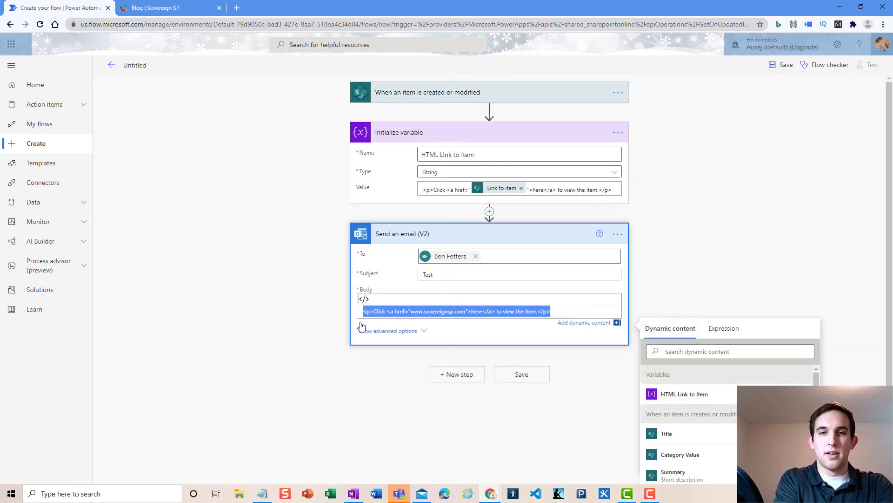
{"action": "key", "text": "BackSpace"}
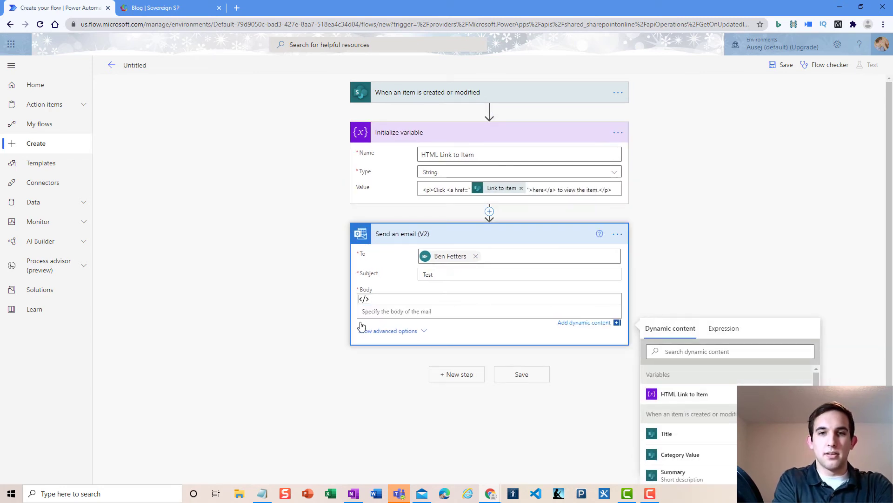
{"action": "left_click", "coordinate": [685, 394]}
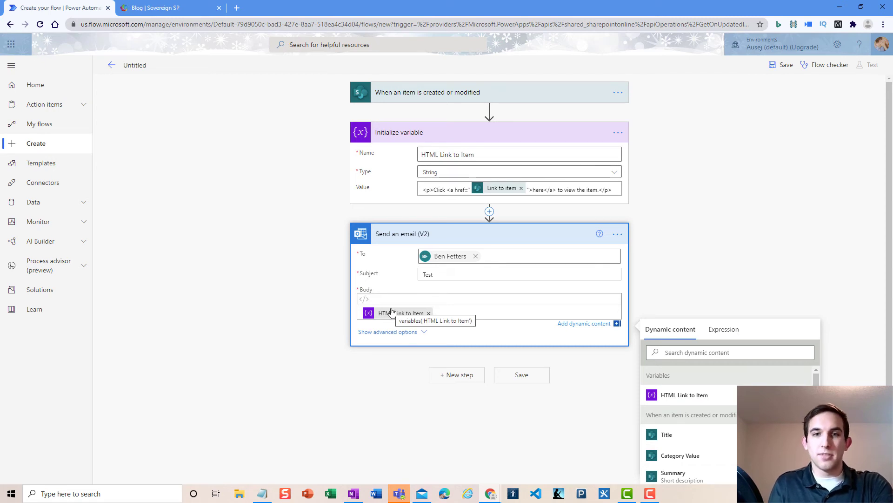
Step: Remove the variable token from the email body, return to the formatted view and enter the text Click HERE
{"action": "left_click", "coordinate": [429, 312]}
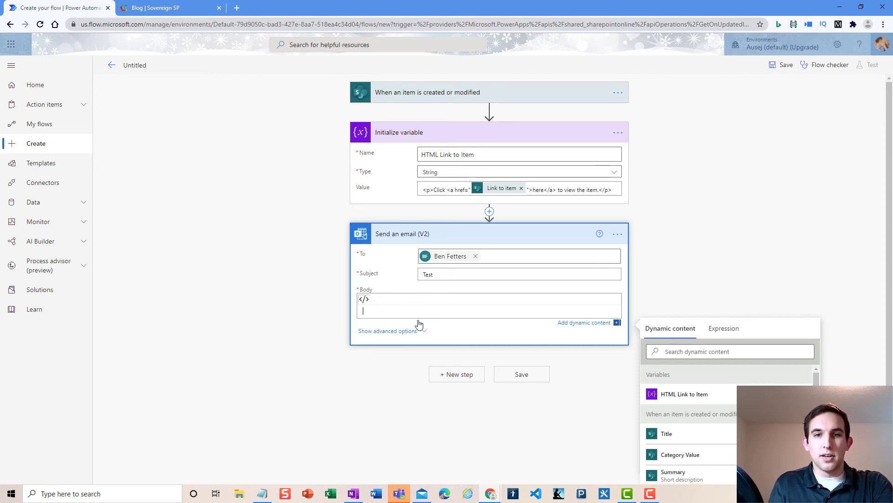
{"action": "left_click", "coordinate": [364, 300]}
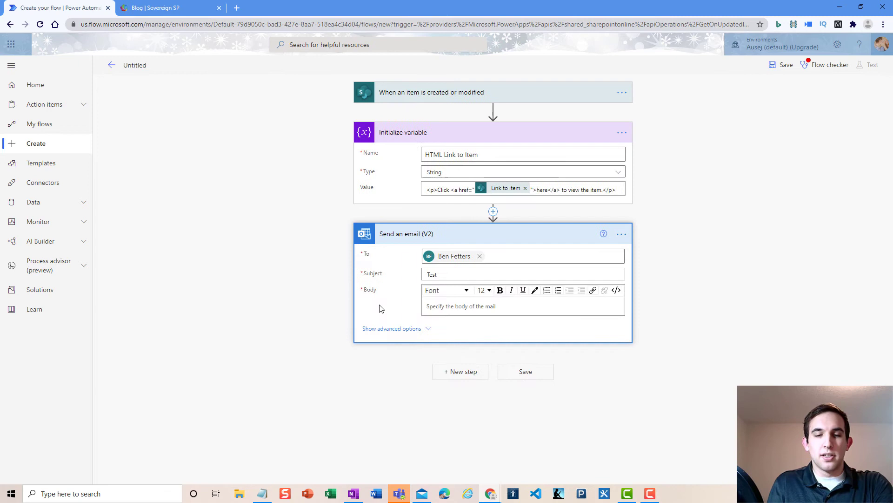
{"action": "left_click", "coordinate": [438, 306]}
{"action": "type", "text": "Cli"}
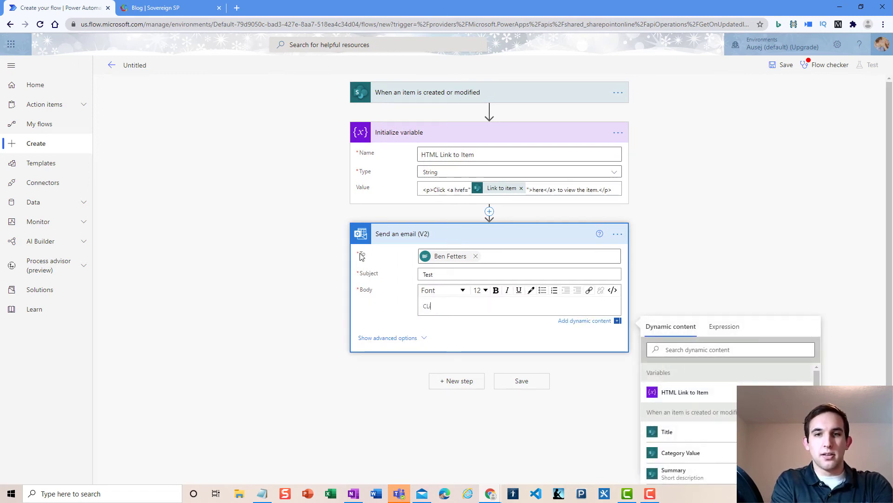
{"action": "type", "text": "lick HERE"}
Step: Hyperlink the word HERE in the email body with the placeholder target wwer
{"action": "left_click_drag", "start_coordinate": [450, 305], "coordinate": [438, 307]}
{"action": "left_click", "coordinate": [590, 290]}
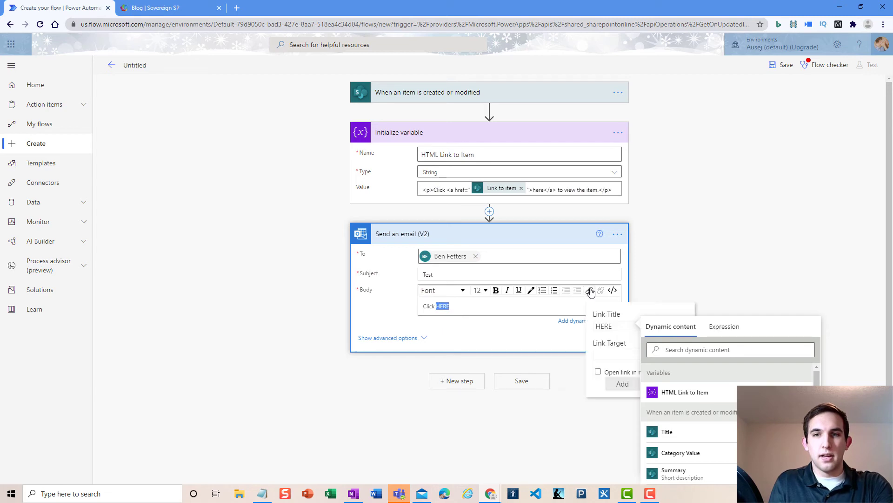
{"action": "left_click", "coordinate": [611, 357]}
{"action": "type", "text": "wwer"}
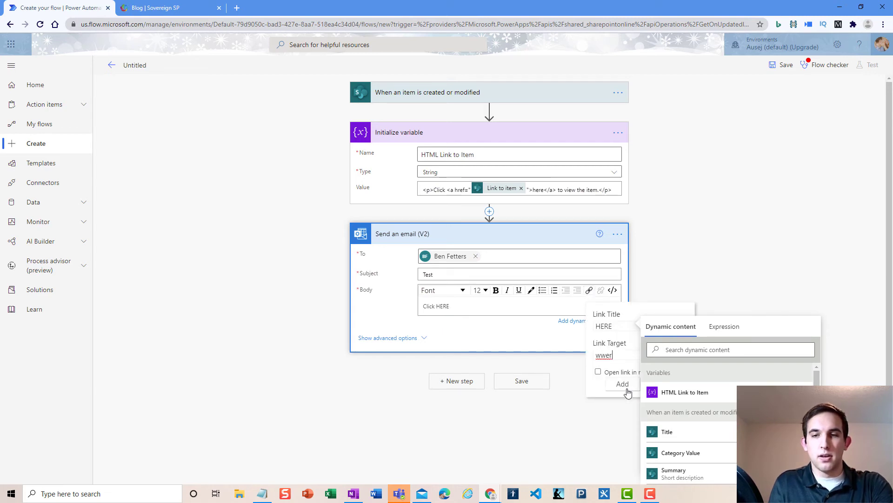
{"action": "left_click", "coordinate": [623, 384]}
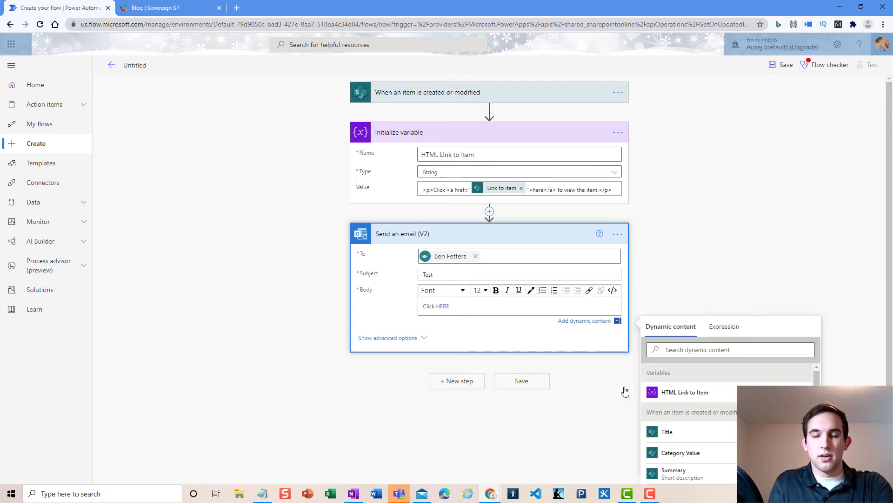
Step: Copy the anchor tag around HERE from the body's HTML code and make it the entire value of the variable
{"action": "left_click", "coordinate": [612, 290]}
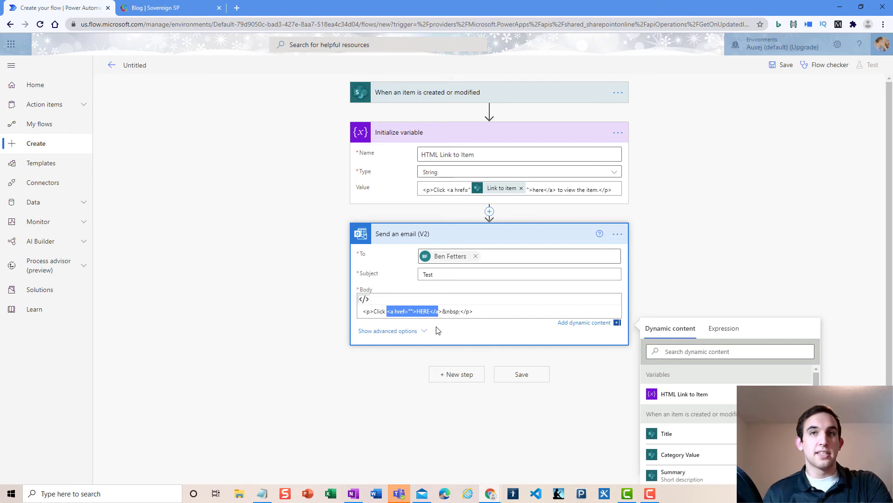
{"action": "left_click", "coordinate": [388, 311]}
{"action": "left_click_drag", "start_coordinate": [388, 311], "coordinate": [442, 308]}
{"action": "key", "text": "ctrl+c"}
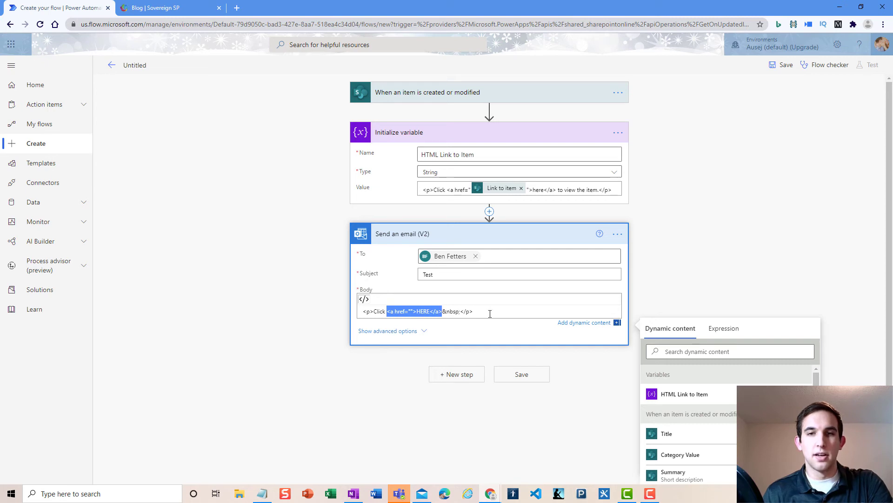
{"action": "left_click", "coordinate": [521, 188]}
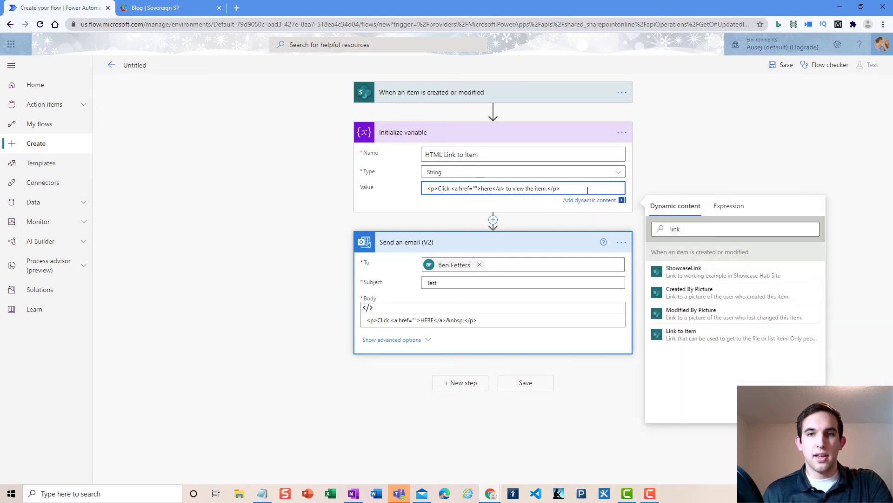
{"action": "left_click_drag", "start_coordinate": [561, 189], "coordinate": [431, 192]}
{"action": "key", "text": "BackSpace"}
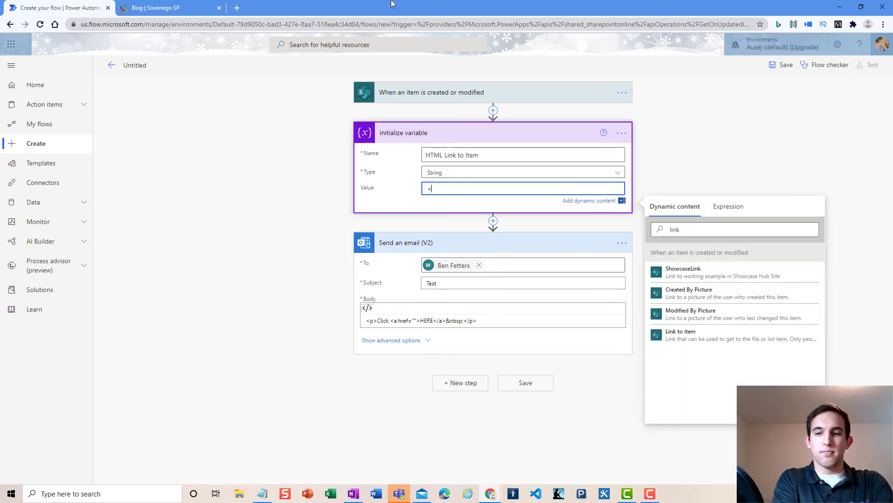
{"action": "key", "text": "ctrl+v"}
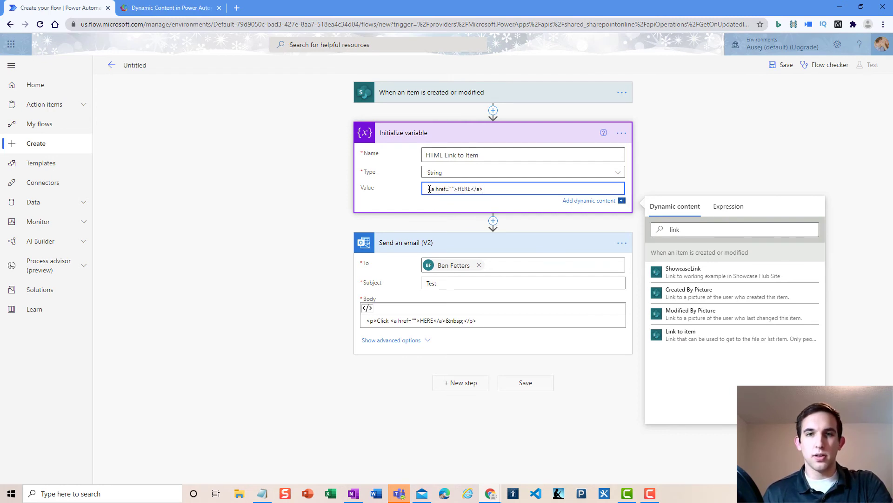
Step: Replace HERE inside the variable value's anchor tag with the Title dynamic content
{"action": "left_click_drag", "start_coordinate": [429, 188], "coordinate": [459, 189]}
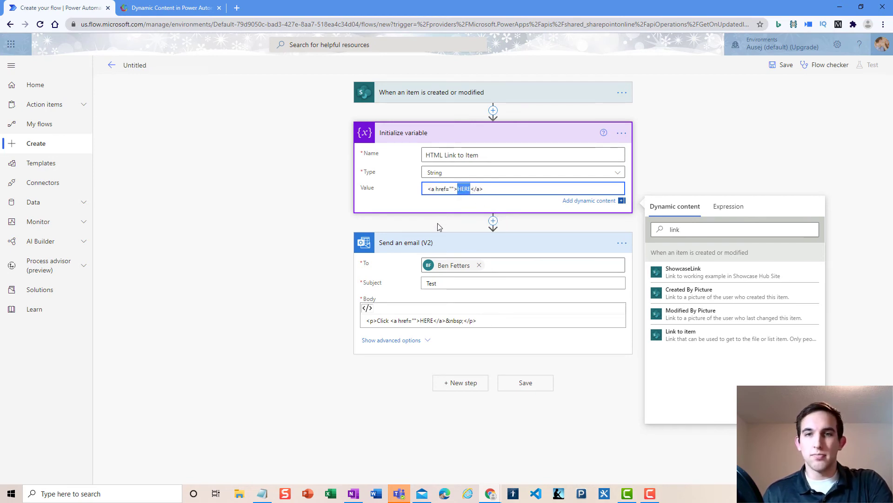
{"action": "key", "text": "BackSpace"}
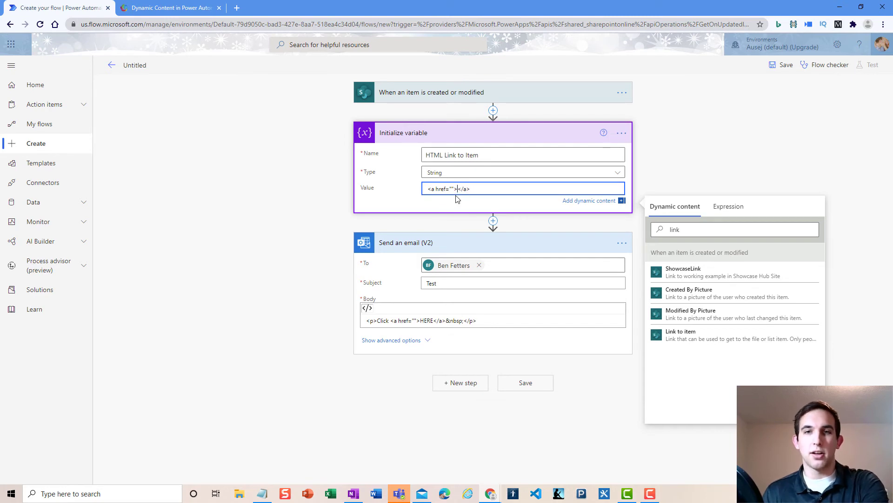
{"action": "double_click", "coordinate": [674, 229]}
{"action": "type", "text": "title"}
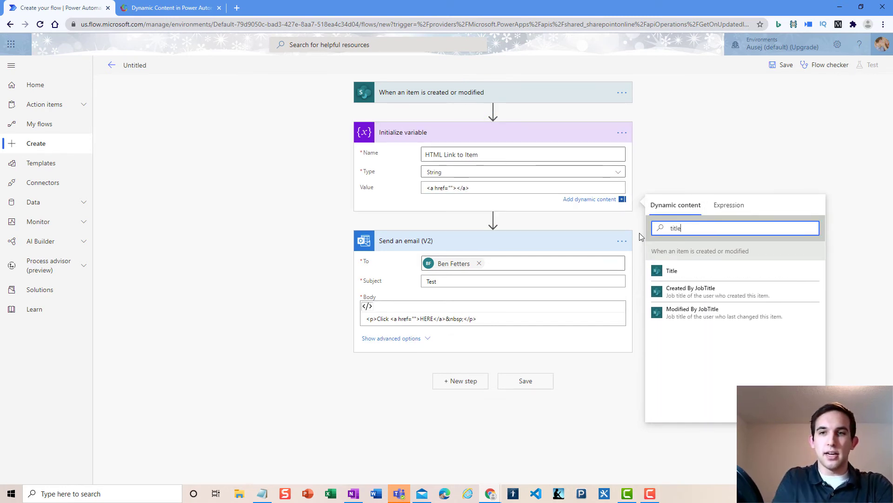
{"action": "left_click", "coordinate": [672, 270]}
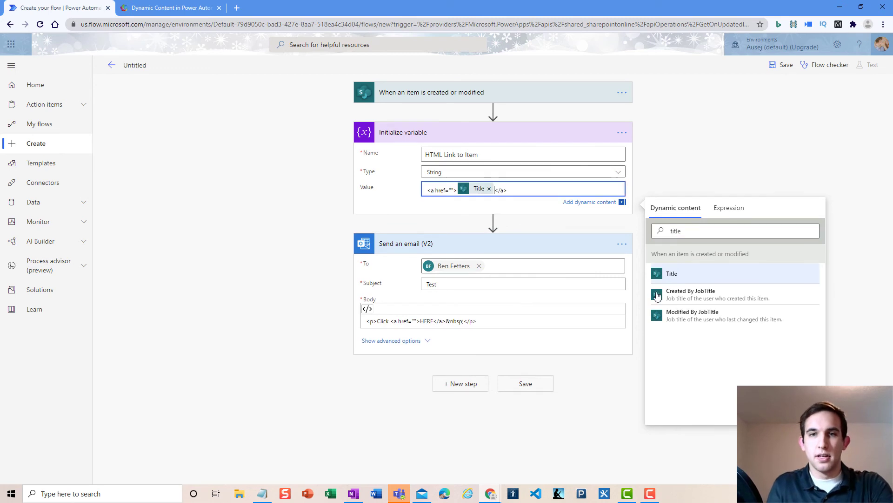
Step: Insert the Link to item dynamic content between the href quotes of the variable's value and collapse the action
{"action": "left_click", "coordinate": [451, 191]}
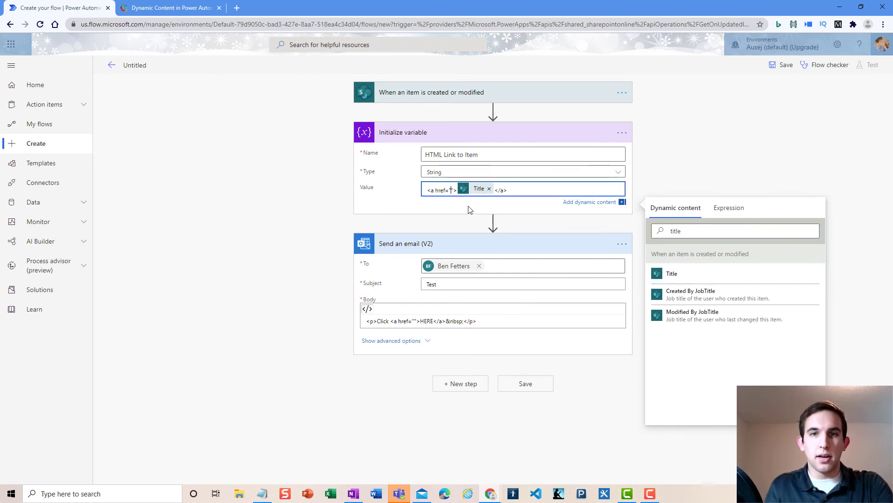
{"action": "double_click", "coordinate": [689, 233]}
{"action": "type", "text": "link"}
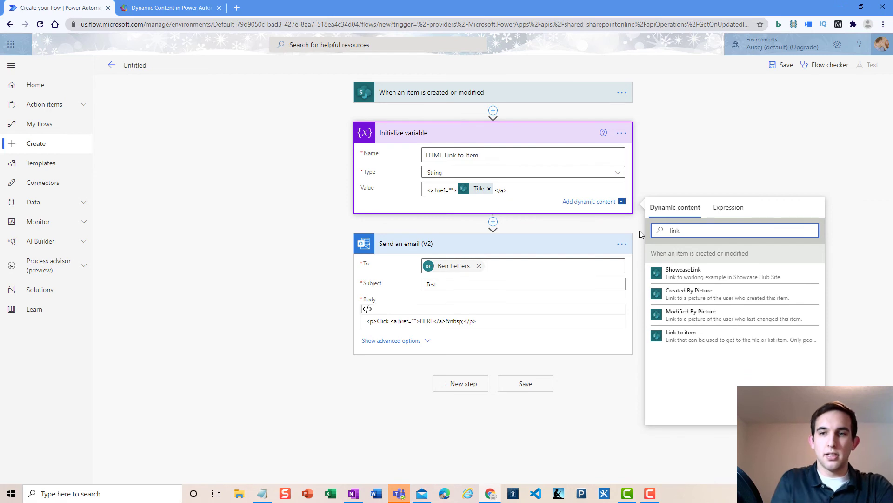
{"action": "left_click", "coordinate": [691, 336]}
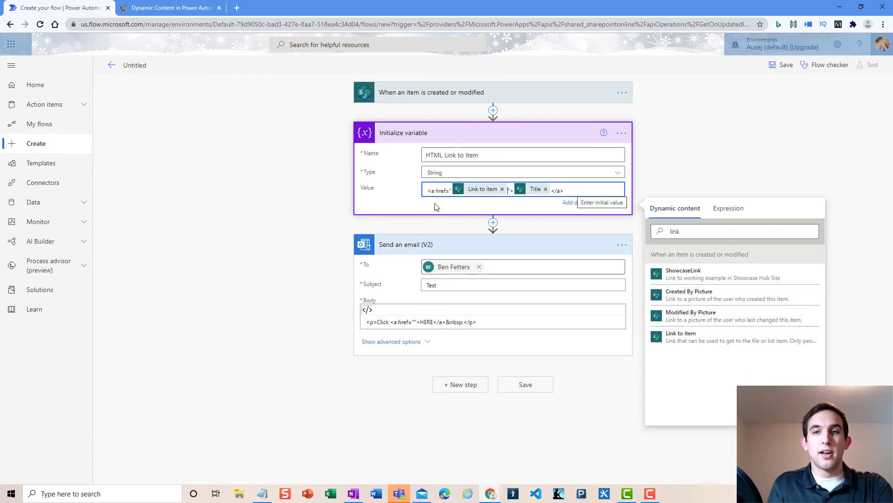
{"action": "left_click", "coordinate": [410, 138]}
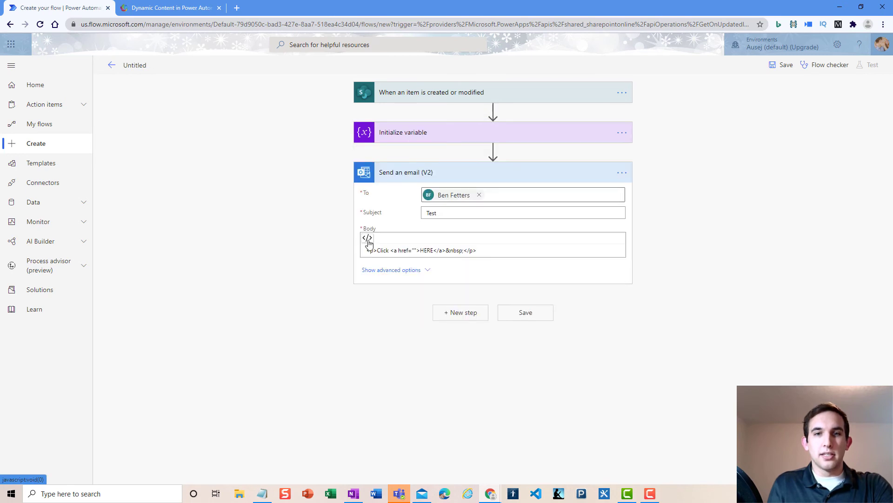
Step: In the formatted email body, replace HERE with the HTML Link to Item variable followed by "to open the item.", and expand Initialize variable
{"action": "left_click", "coordinate": [367, 239]}
{"action": "left_click", "coordinate": [461, 245]}
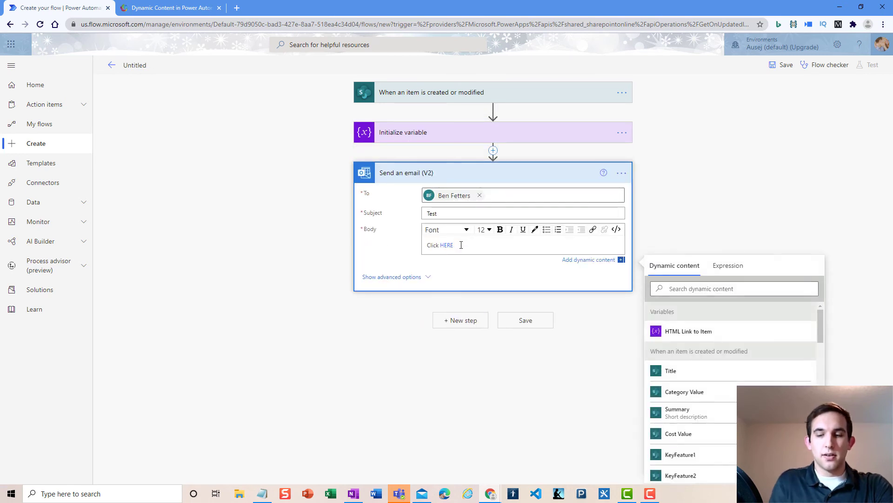
{"action": "key", "text": "BackSpace"}
{"action": "key", "text": "BackSpace"}
{"action": "key", "text": "BackSpace"}
{"action": "key", "text": "BackSpace"}
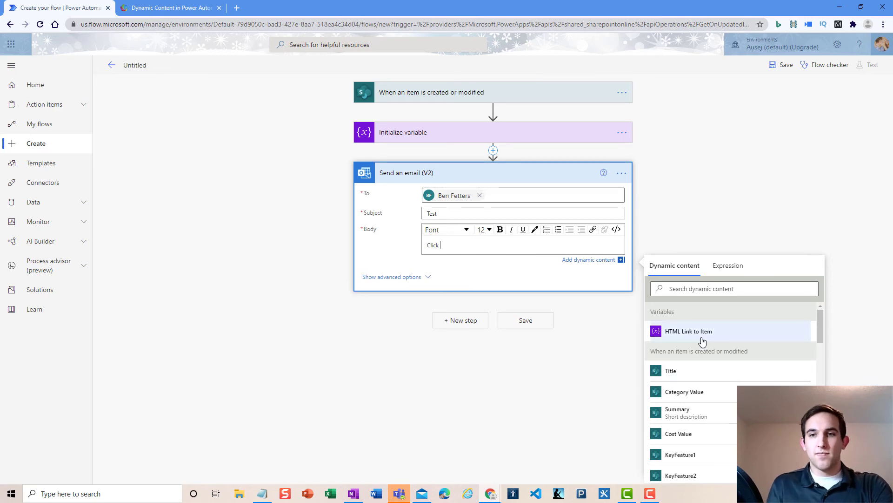
{"action": "left_click", "coordinate": [689, 332]}
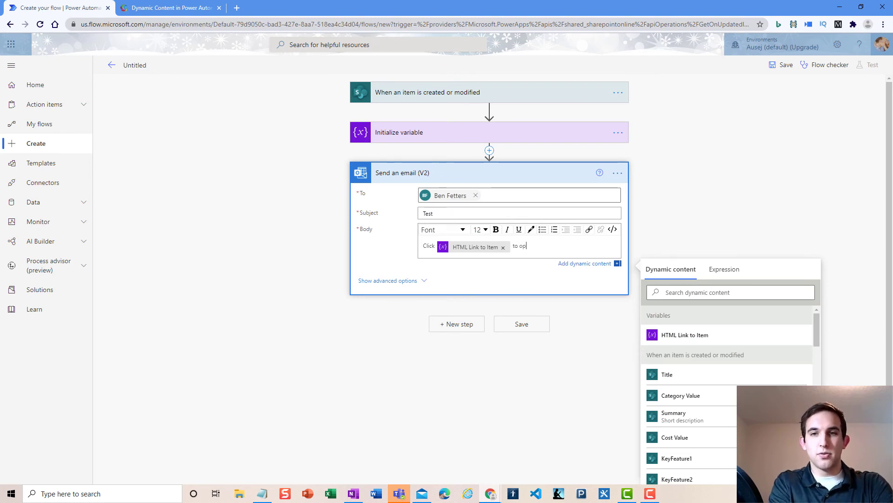
{"action": "type", "text": "to open the item."}
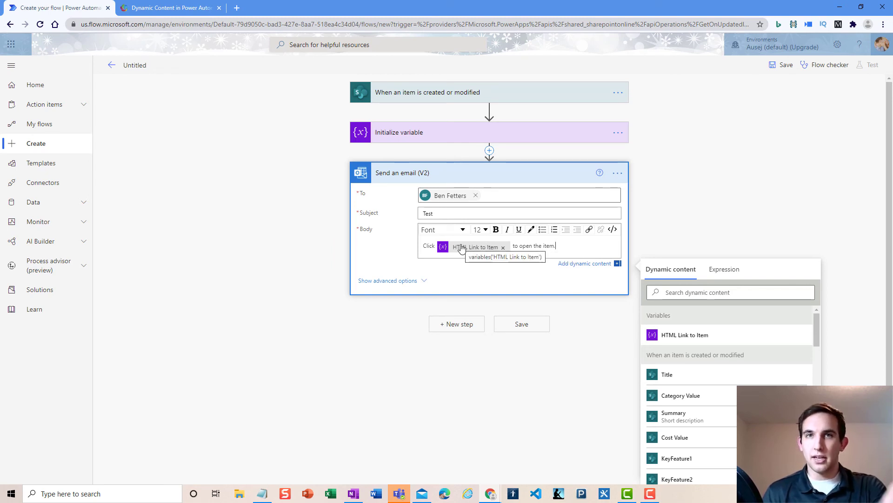
{"action": "left_click", "coordinate": [435, 134]}
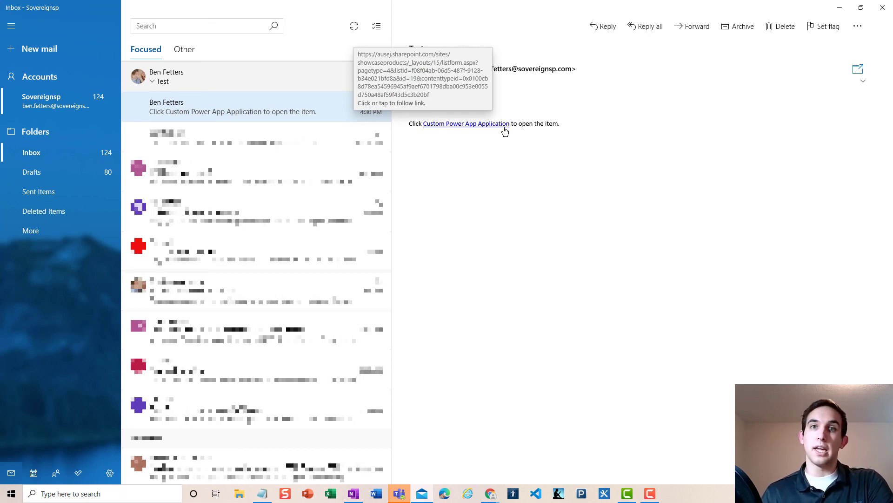
Step: Open the Custom Power App Application link in the received Test email
{"action": "left_click", "coordinate": [472, 125]}
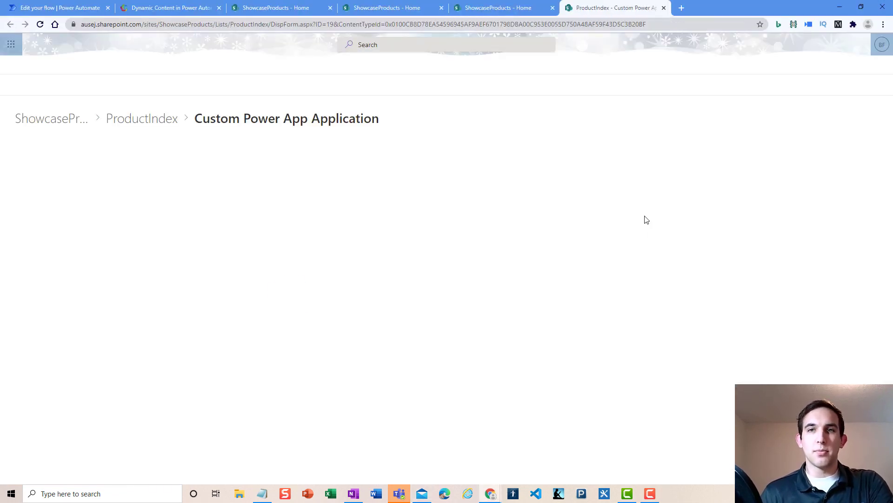